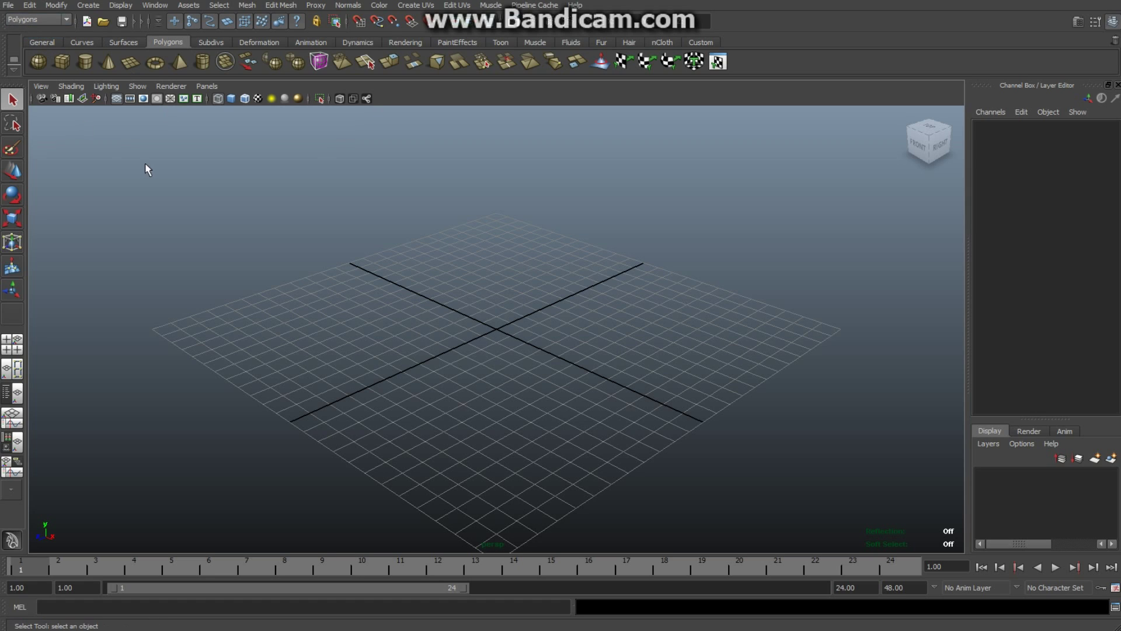
# Step: Draw a polygon plane on the ground grid with the Polygon Plane tool
pyautogui.click(127, 63)
pyautogui.moveTo(216, 339); pyautogui.dragTo(715, 288)
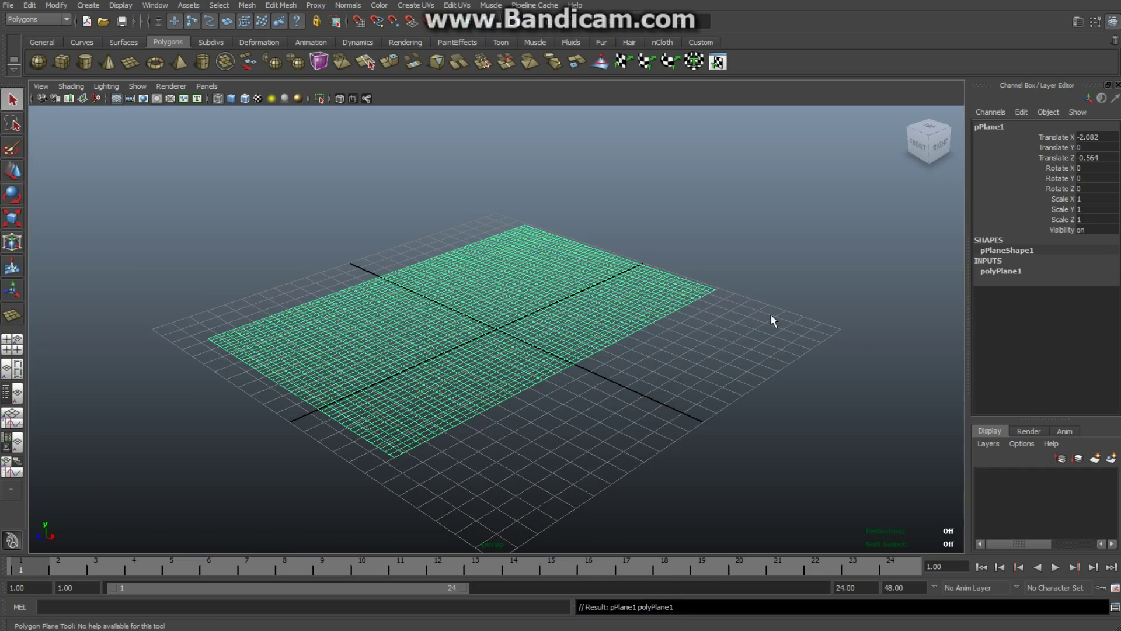
pyautogui.keyDown('alt'); pyautogui.moveTo(772, 320); pyautogui.dragTo(738, 346); pyautogui.keyUp('alt')
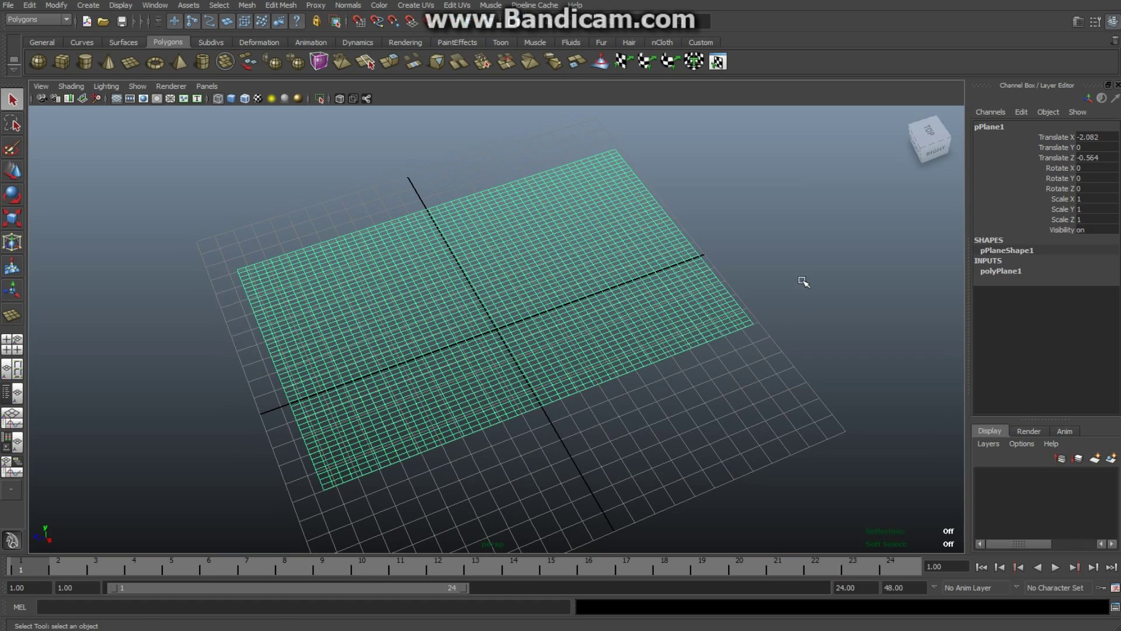
# Step: Rotate the plane to Rotate Z -90 and raise it to Translate Y 2.836
pyautogui.press('e')
pyautogui.moveTo(480, 246); pyautogui.dragTo(513, 325)
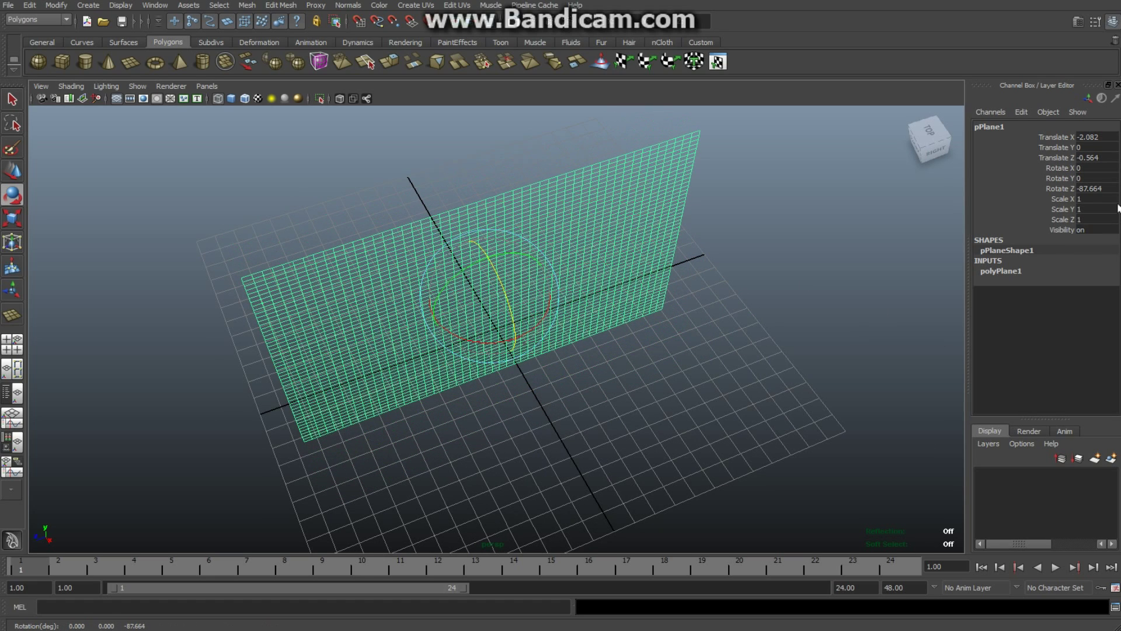
pyautogui.doubleClick(1109, 188)
pyautogui.write('-90')
pyautogui.press('Return')
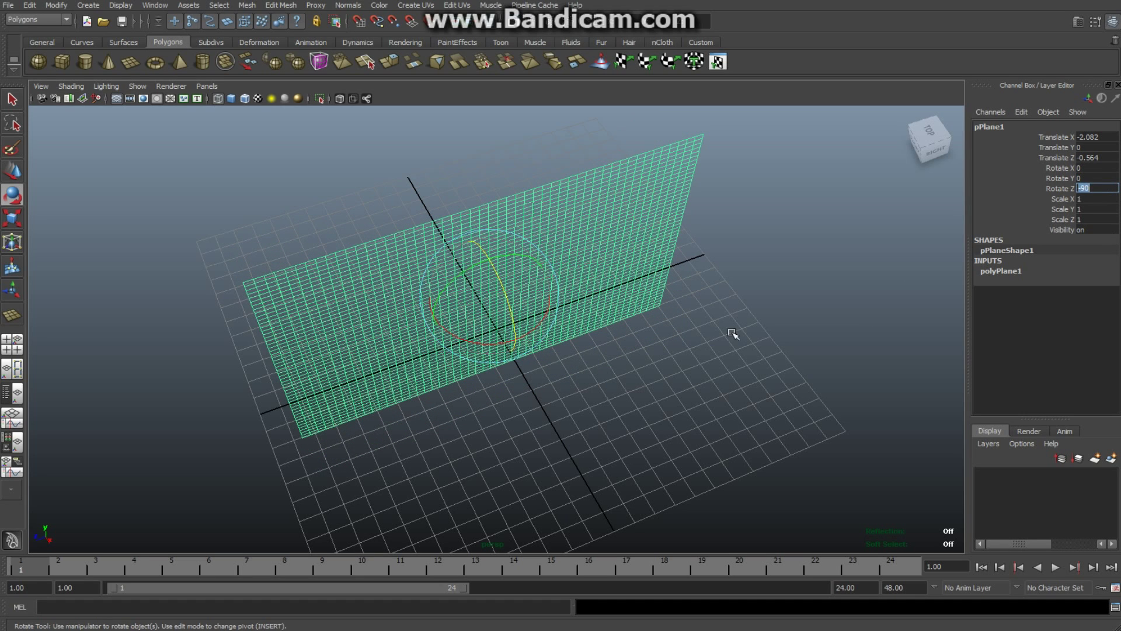
pyautogui.keyDown('alt'); pyautogui.moveTo(728, 445); pyautogui.dragTo(710, 395); pyautogui.keyUp('alt')
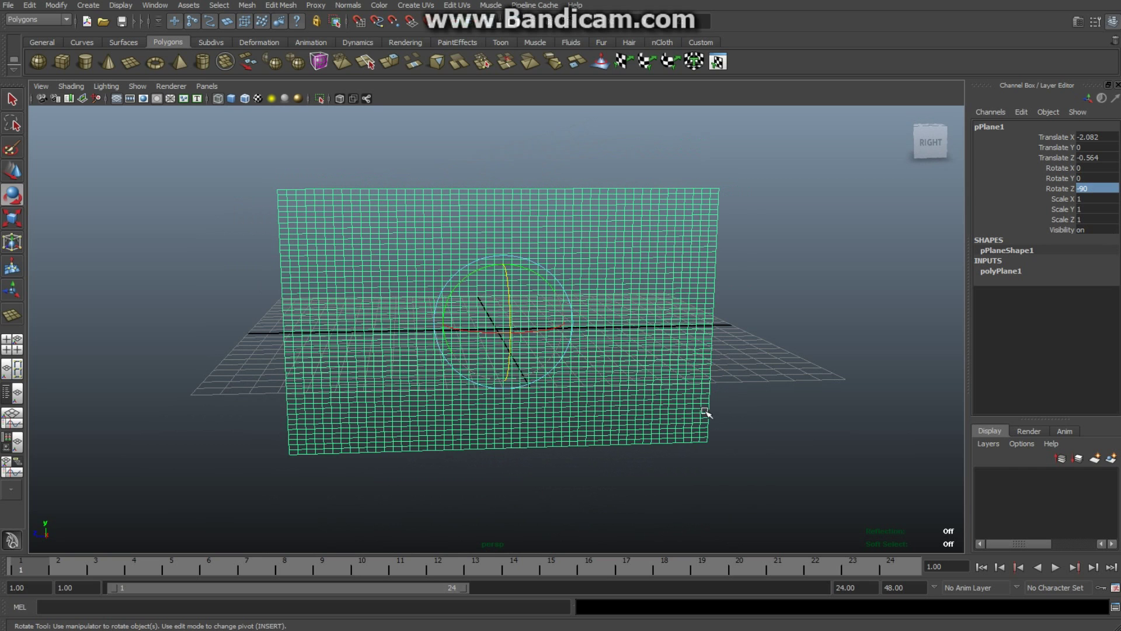
pyautogui.press('w')
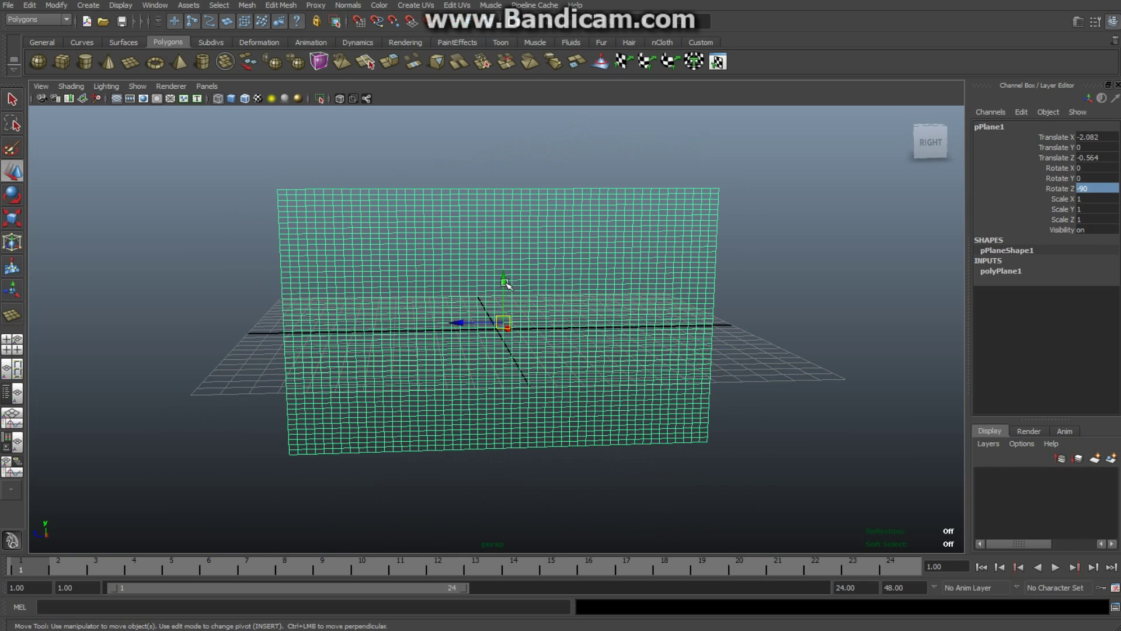
pyautogui.moveTo(503, 281); pyautogui.dragTo(502, 215)
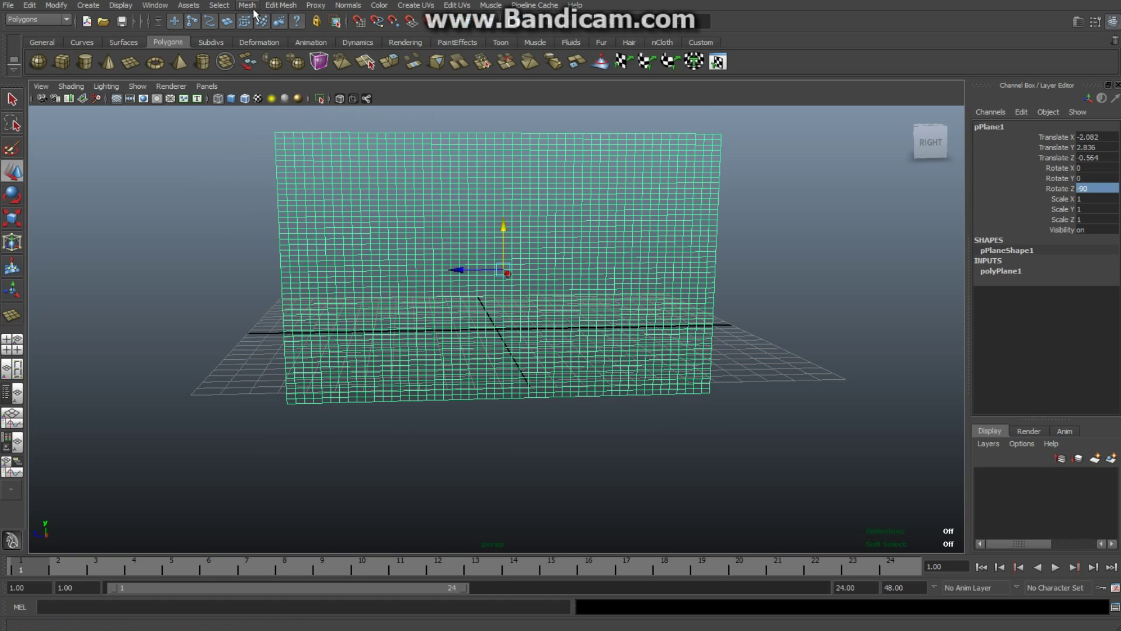
# Step: Hide the ground grid, turn the view to face pPlane1 squarely, and reselect it
pyautogui.click(122, 9)
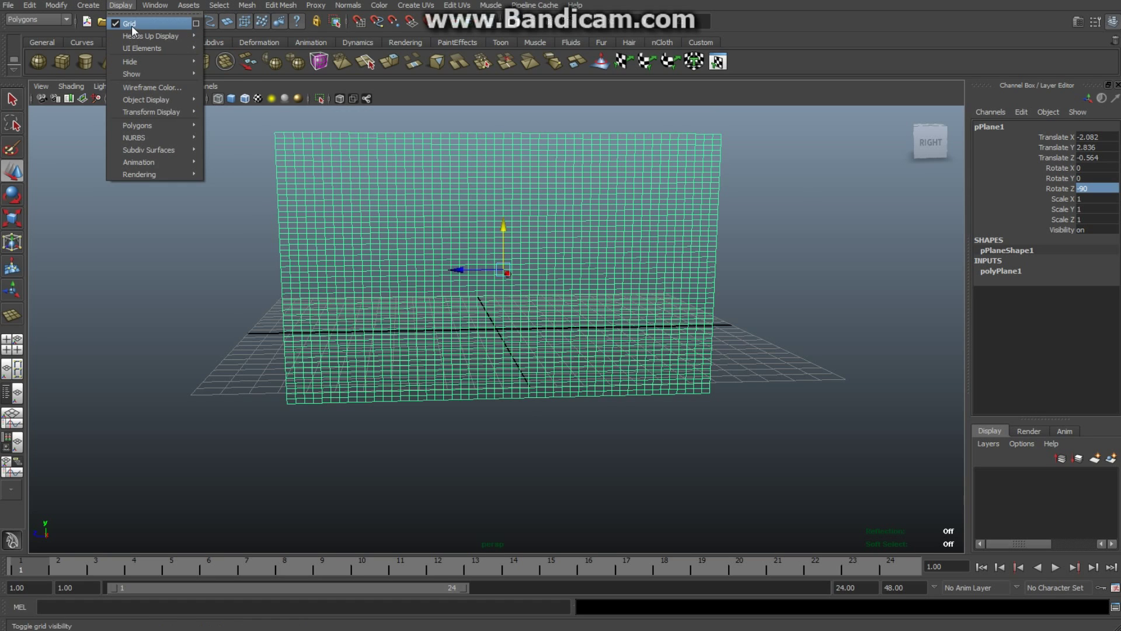
pyautogui.click(131, 26)
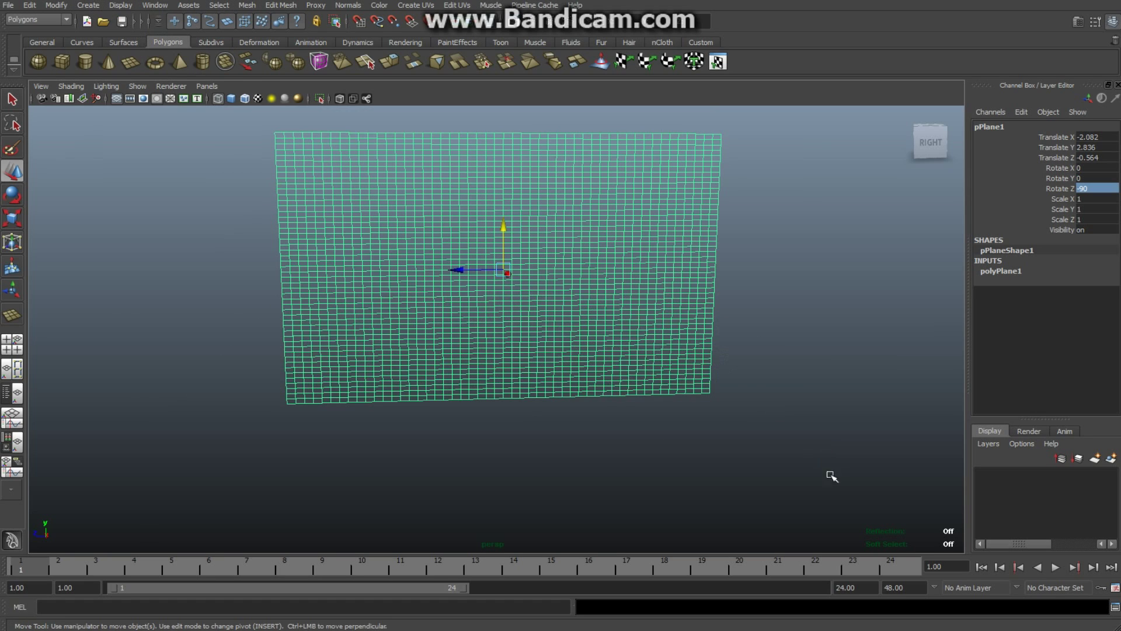
pyautogui.keyDown('alt'); pyautogui.moveTo(843, 475); pyautogui.dragTo(843, 467); pyautogui.keyUp('alt')
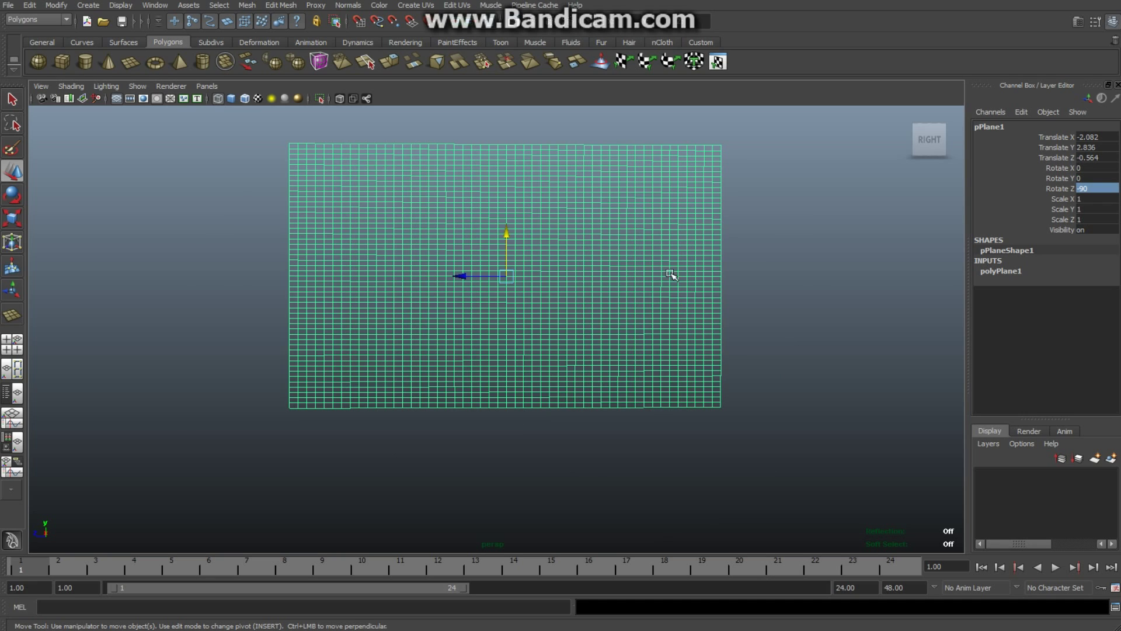
pyautogui.click(797, 343)
pyautogui.click(647, 301)
# Step: Switch to the nDynamics menu set and make pPlane1 an nCloth with nClothShape1
pyautogui.click(68, 22)
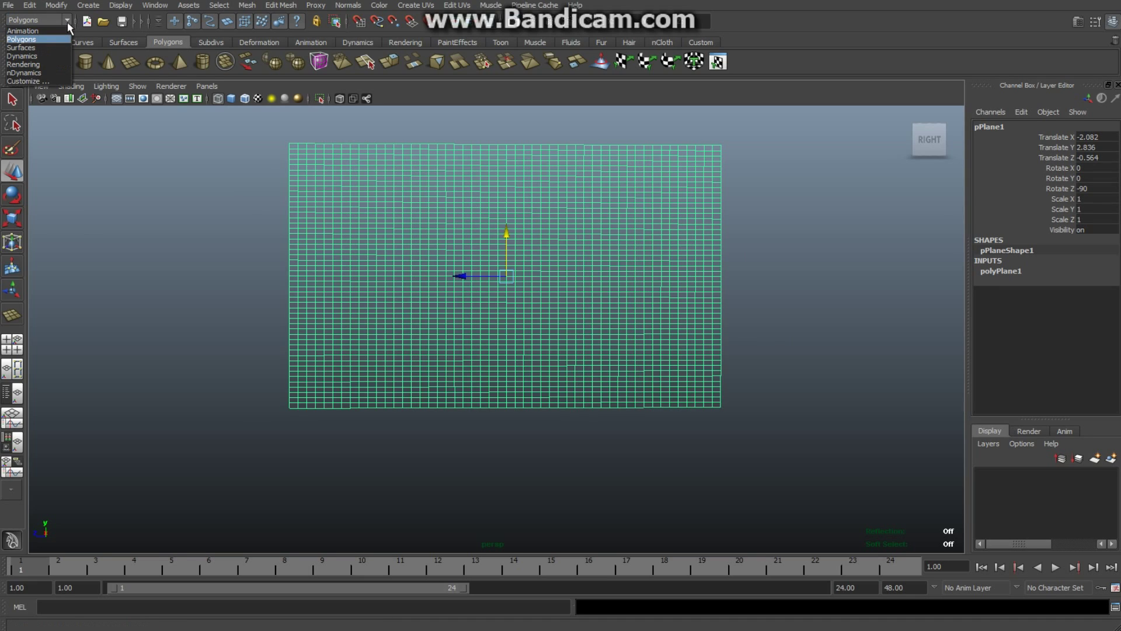
pyautogui.click(42, 72)
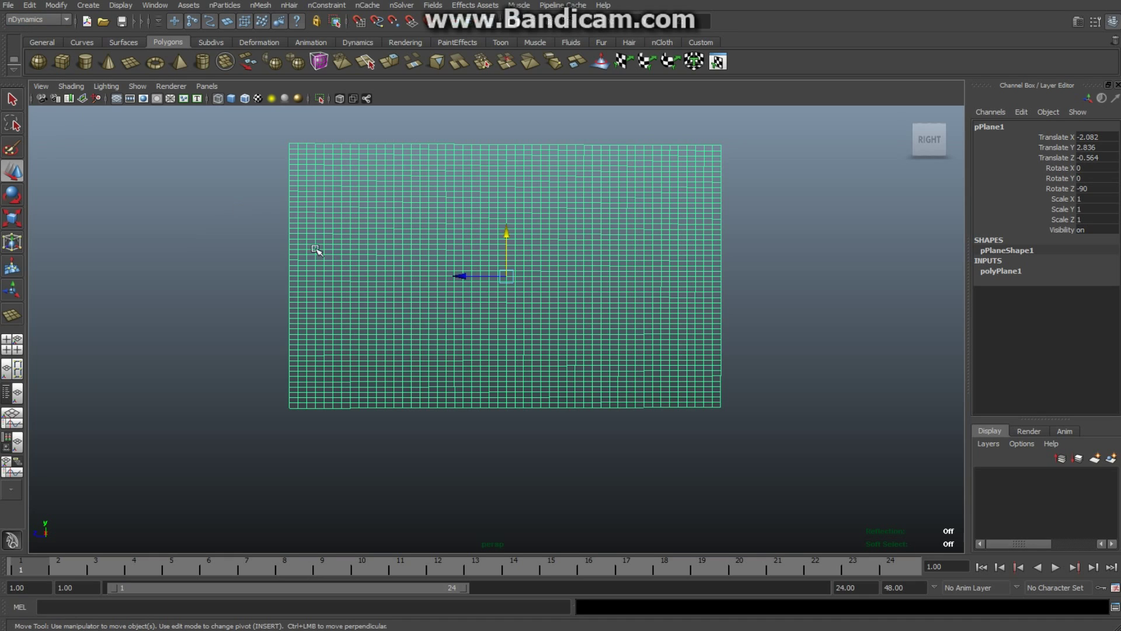
pyautogui.click(263, 6)
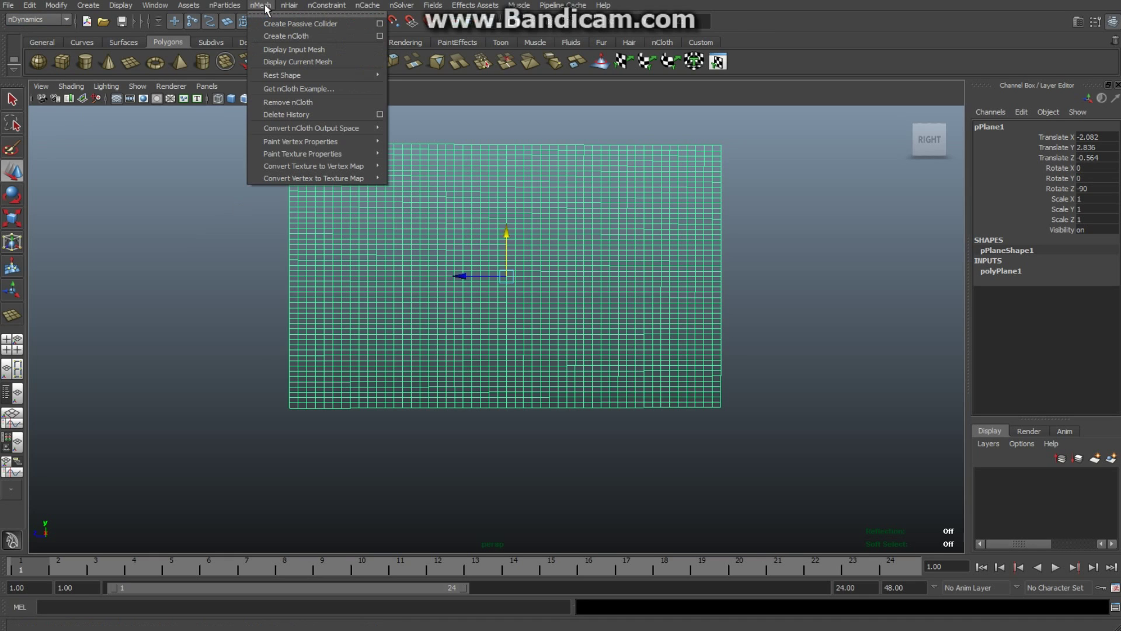
pyautogui.click(299, 37)
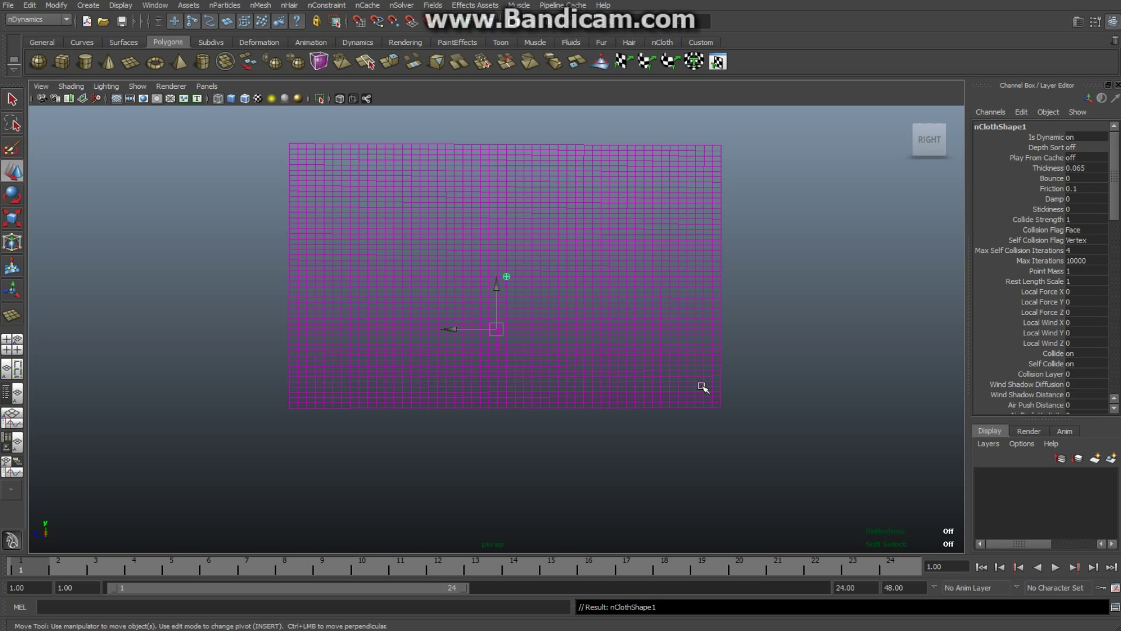
pyautogui.click(644, 338)
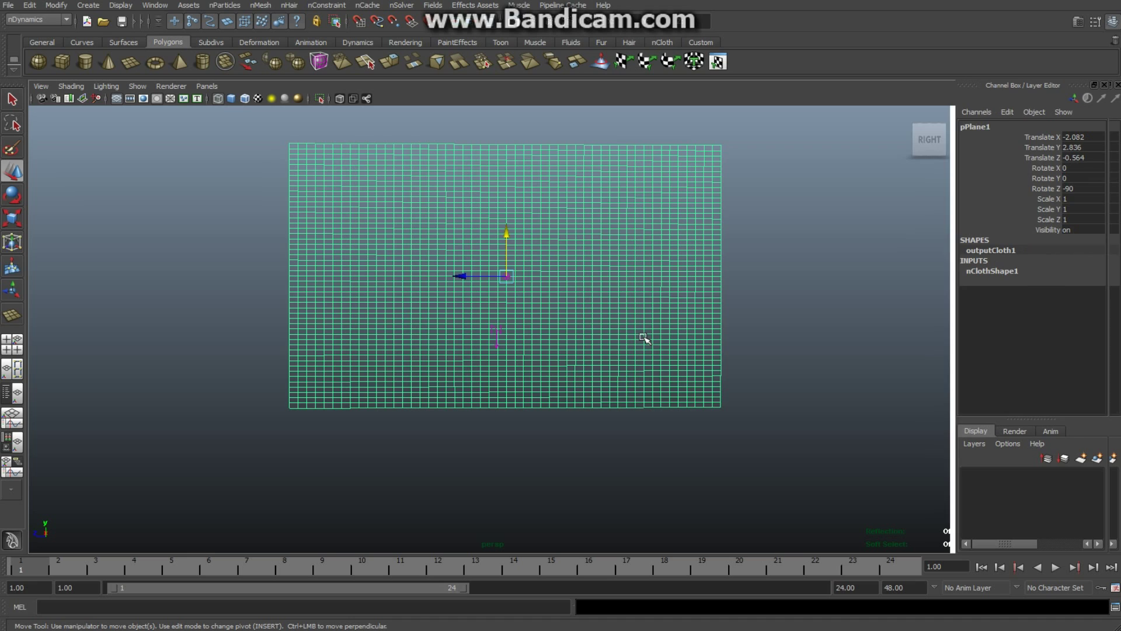
# Step: Replace nClothShape1's settings with the silk preset in the Attribute Editor
pyautogui.hotkey('ctrl', 'a')
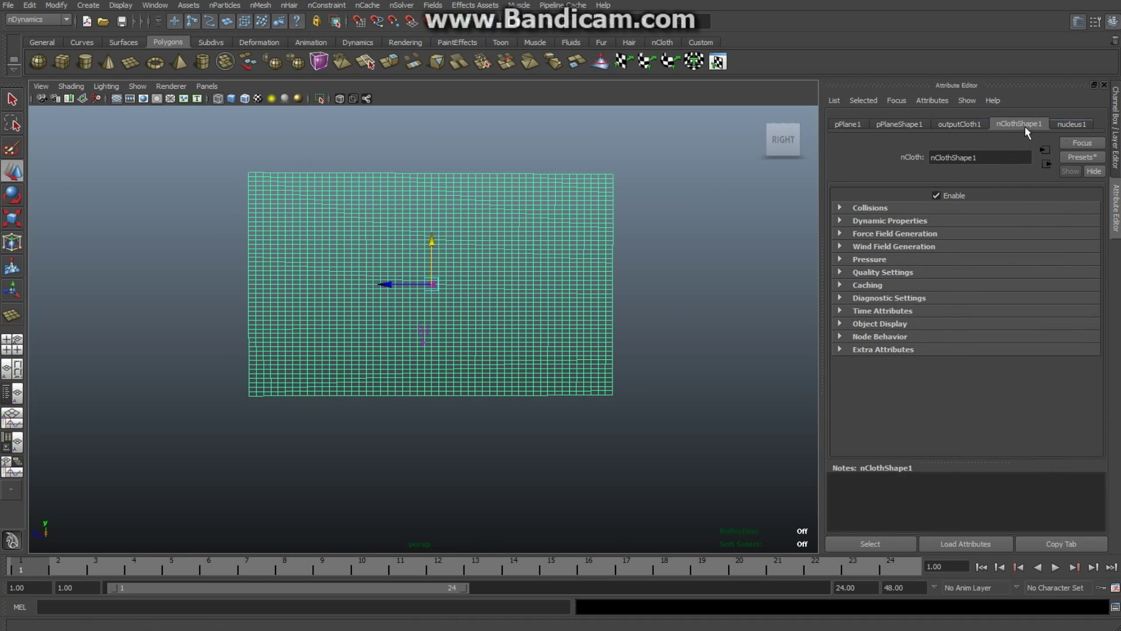
pyautogui.click(1083, 156)
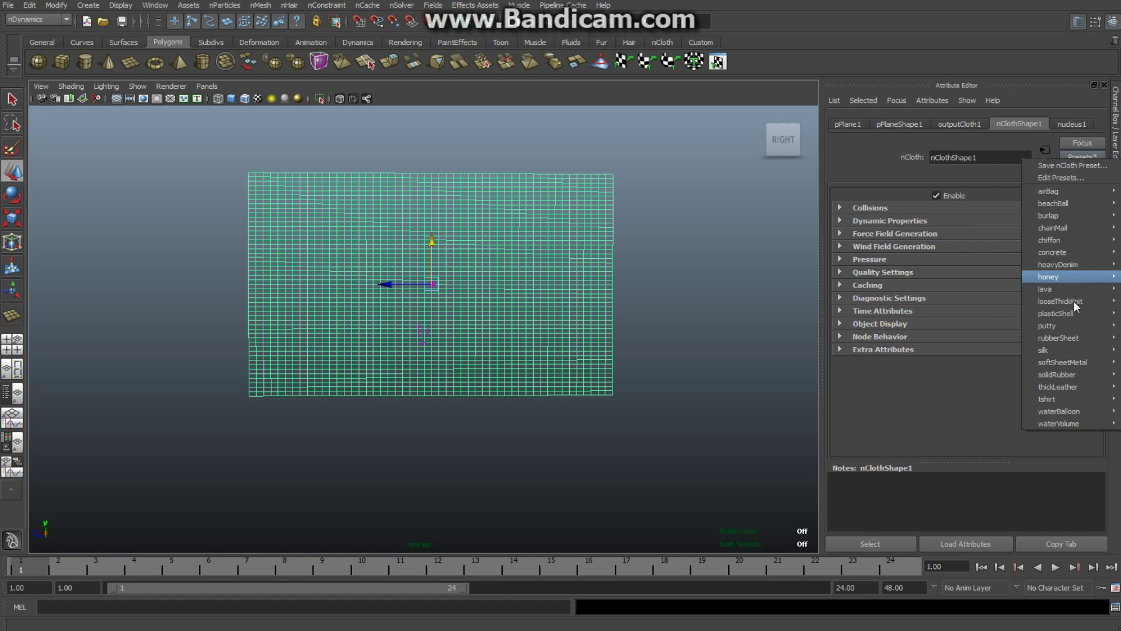
pyautogui.moveTo(1069, 351)
pyautogui.click(982, 352)
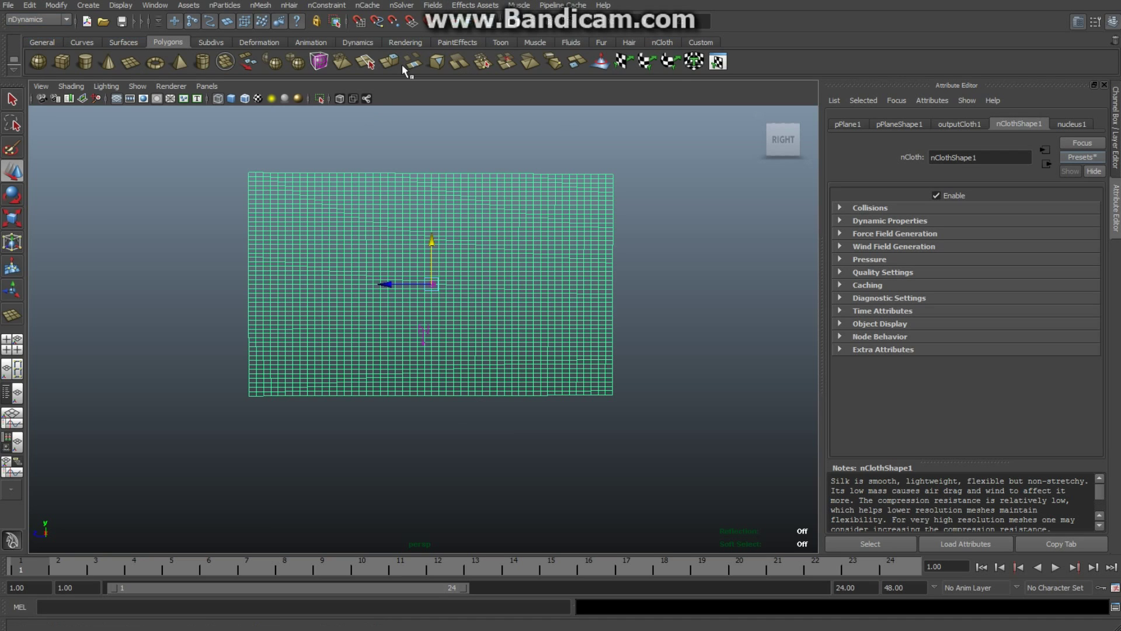
# Step: Add gravityField1 (magnitude 9.8) and set the playback end time to 200
pyautogui.click(437, 10)
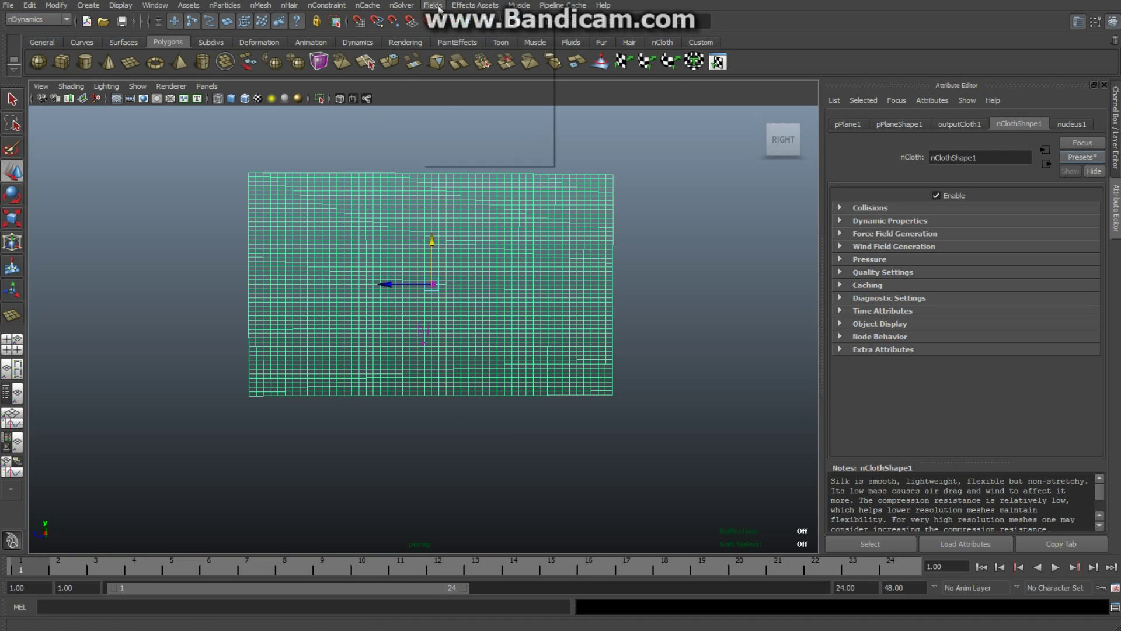
pyautogui.click(464, 46)
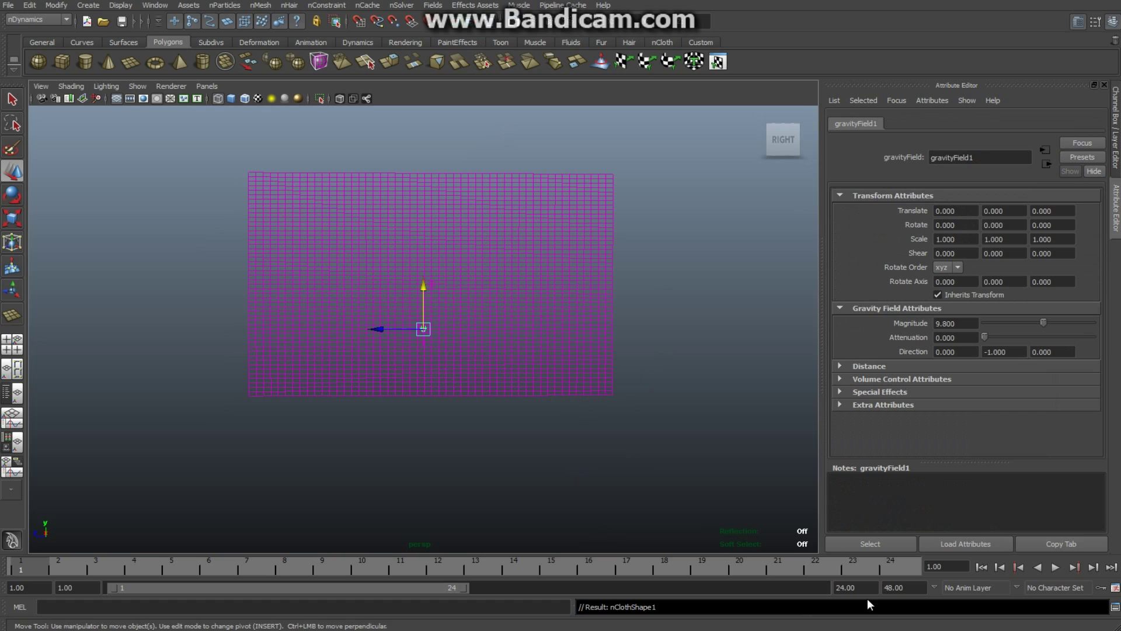
pyautogui.moveTo(864, 587); pyautogui.dragTo(822, 591)
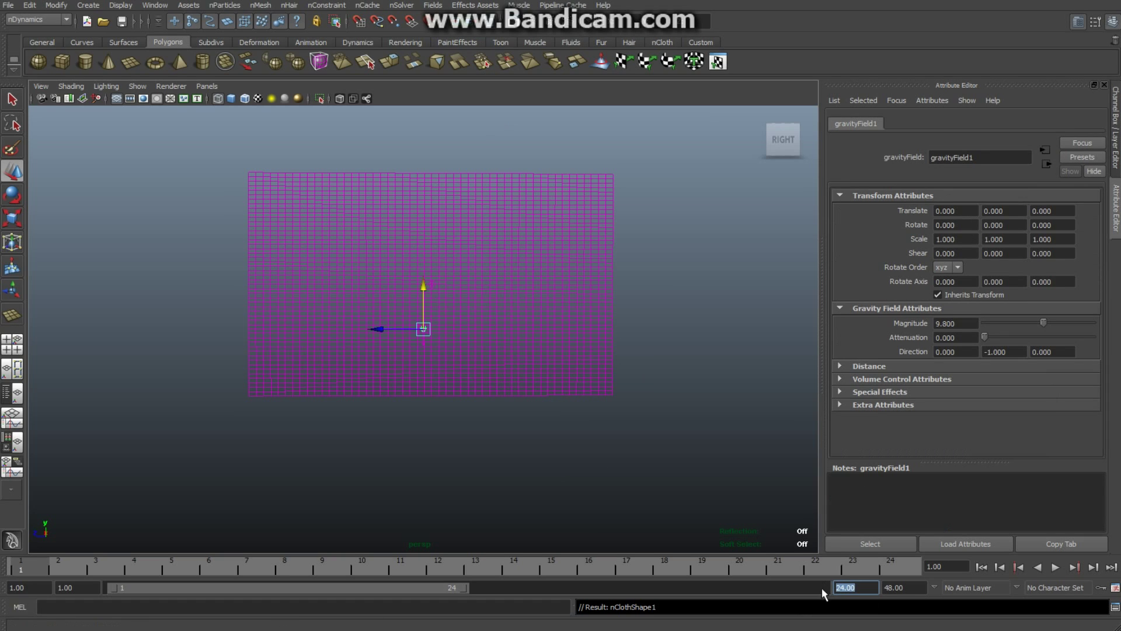
pyautogui.write('200')
pyautogui.press('Return')
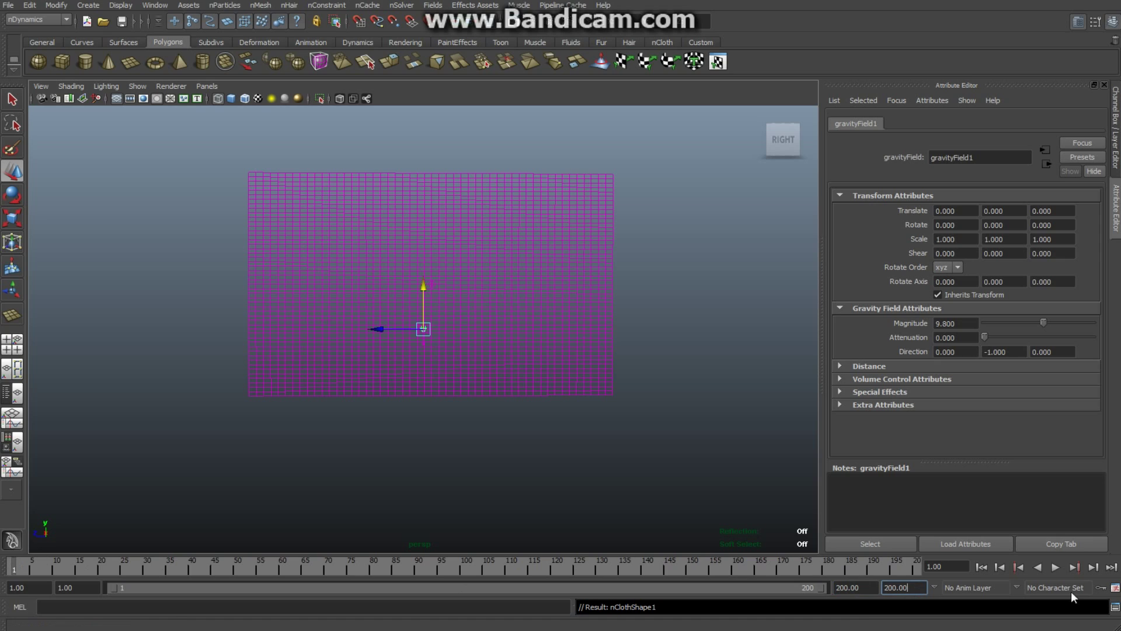
pyautogui.click(1053, 567)
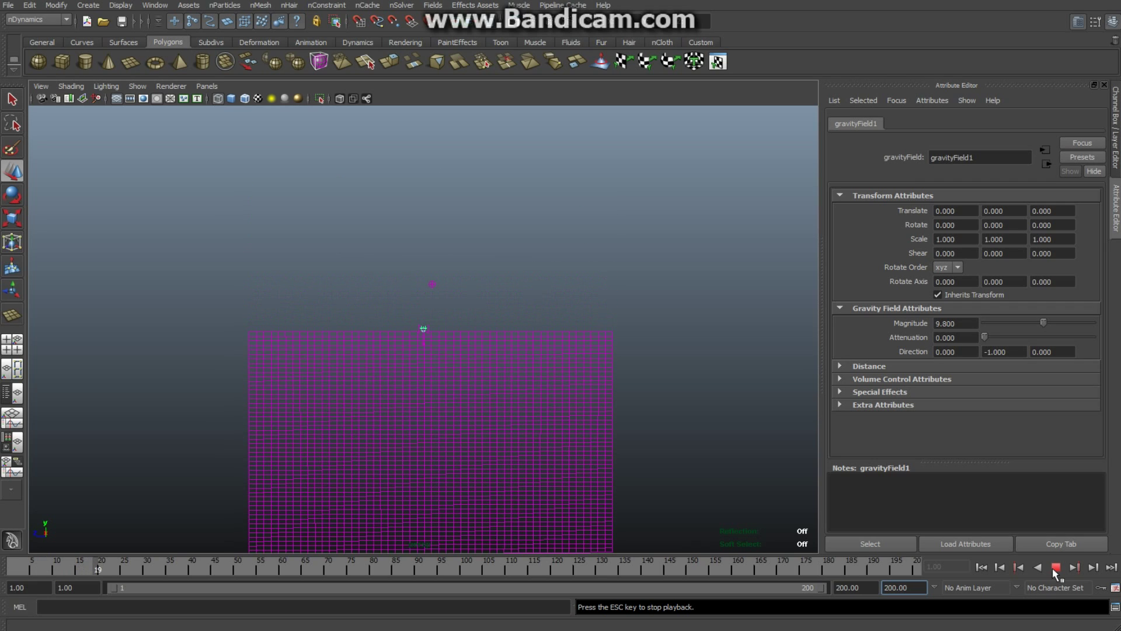
pyautogui.click(1055, 567)
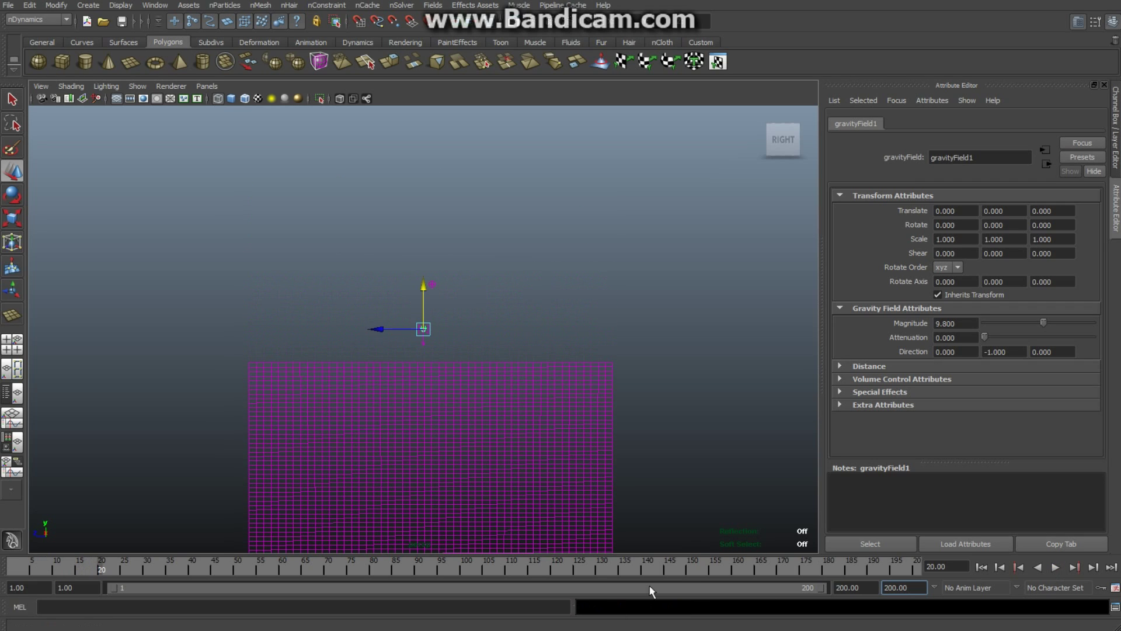
pyautogui.moveTo(675, 572); pyautogui.dragTo(245, 575)
pyautogui.moveTo(113, 575); pyautogui.dragTo(3, 581)
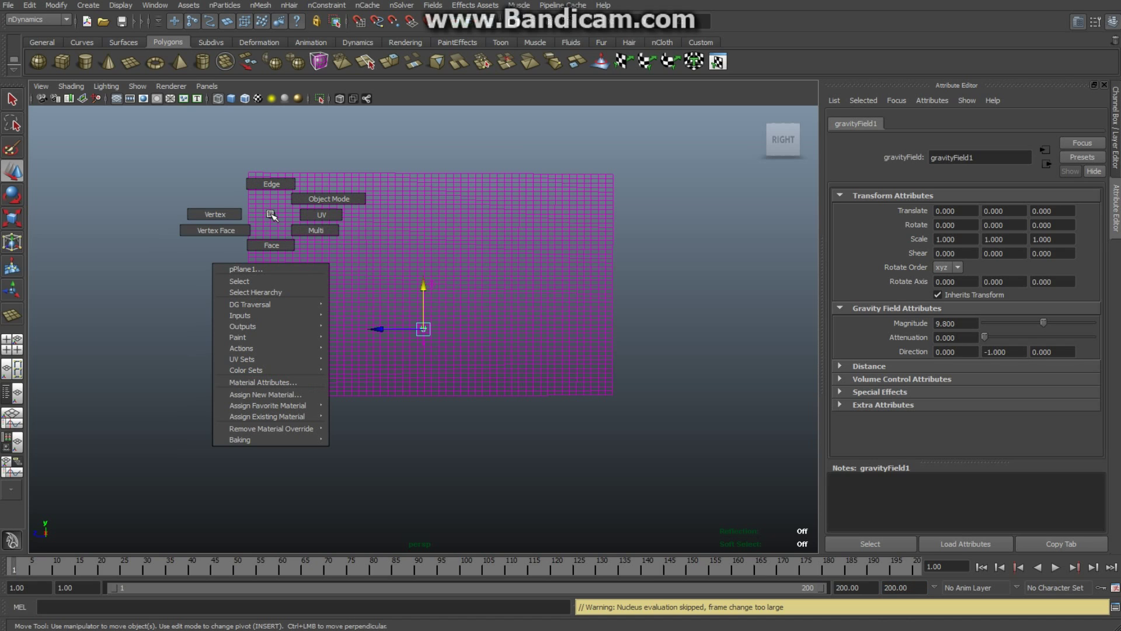
# Step: Deselect gravityField1 and marquee-select the column of vertices on the plane's left edge
pyautogui.moveTo(272, 215); pyautogui.dragTo(228, 216, button='right')
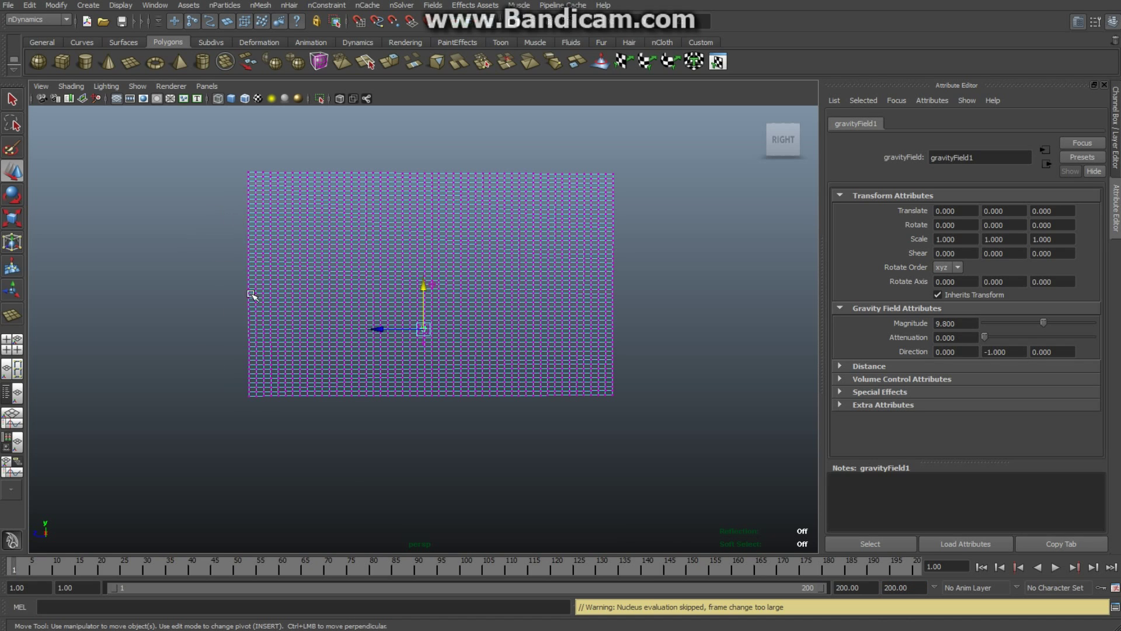
pyautogui.scroll(3, 373, 338)
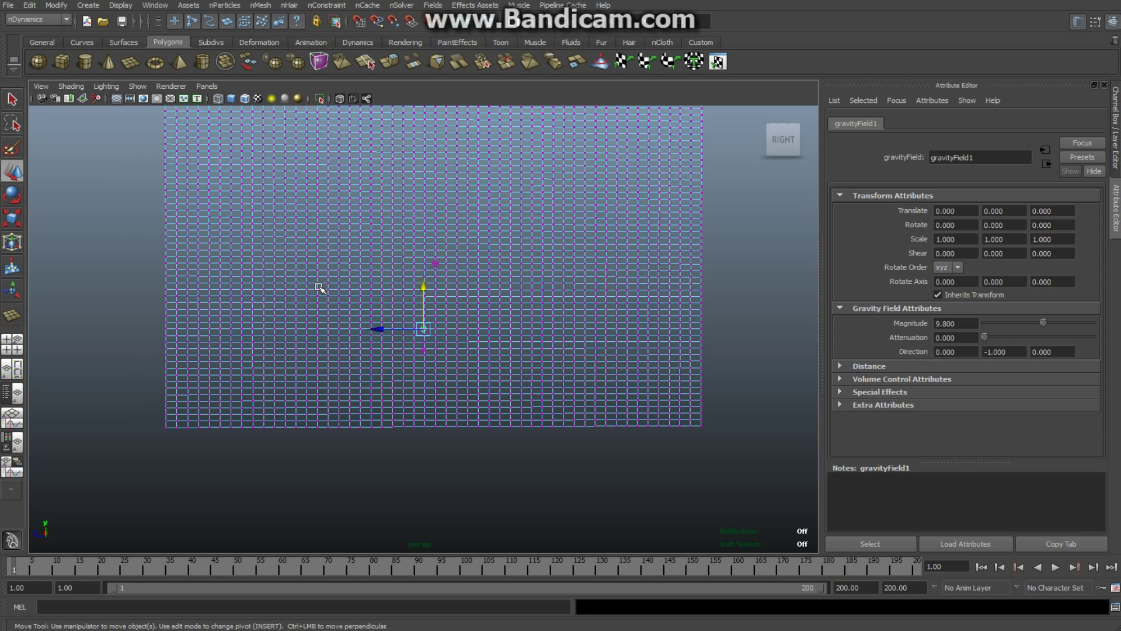
pyautogui.keyDown('alt'); pyautogui.moveTo(305, 275); pyautogui.dragTo(465, 345, button='middle'); pyautogui.keyUp('alt')
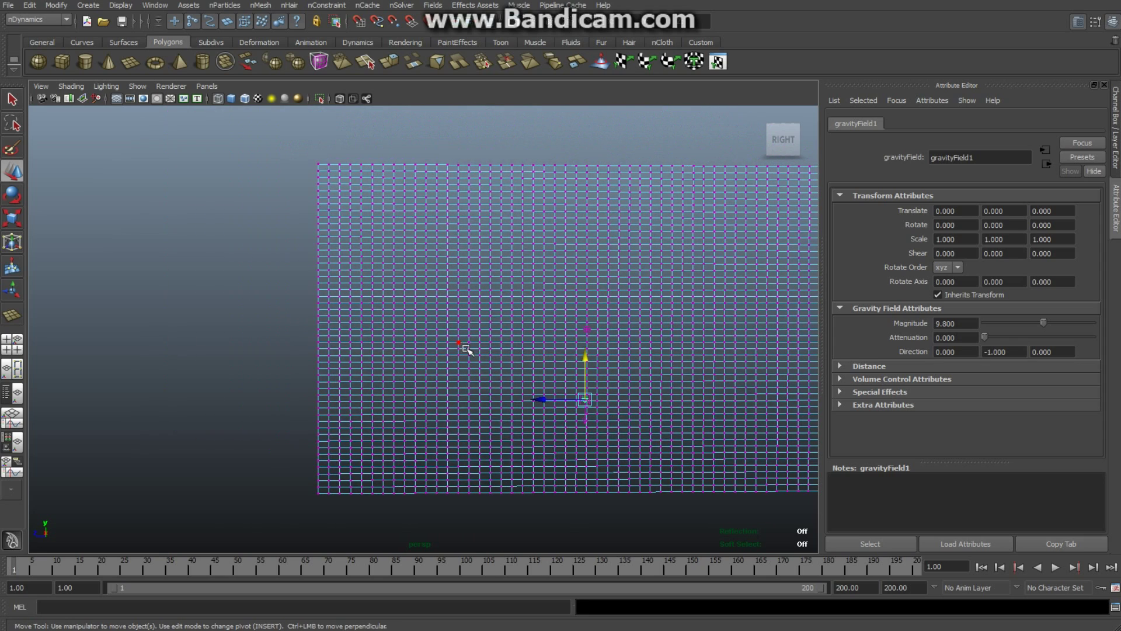
pyautogui.scroll(2, 466, 342)
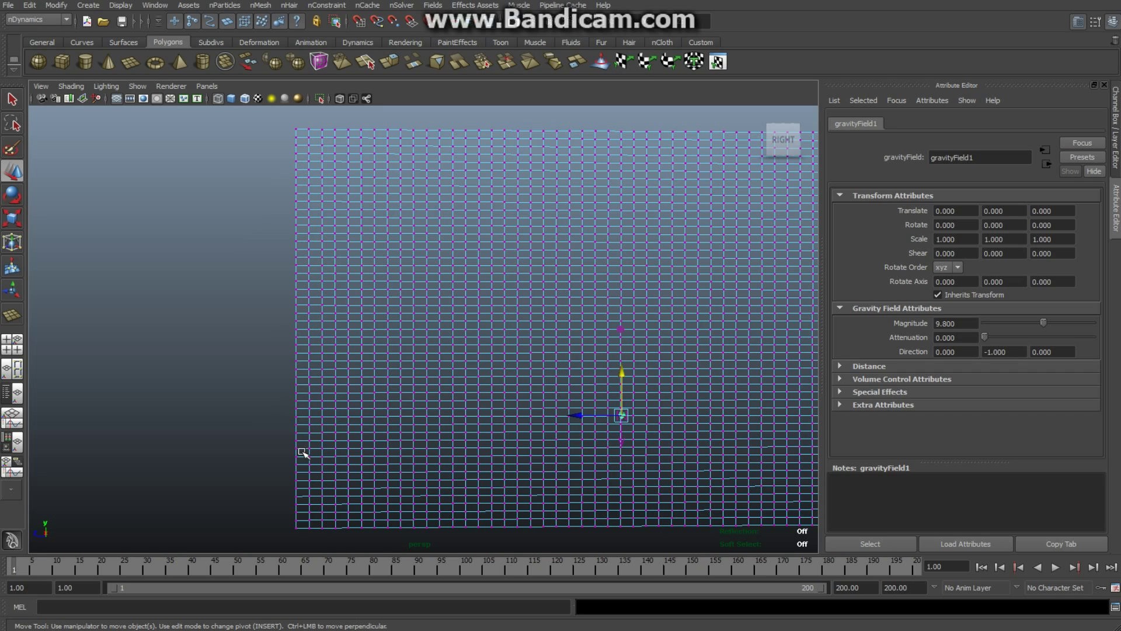
pyautogui.click(280, 543)
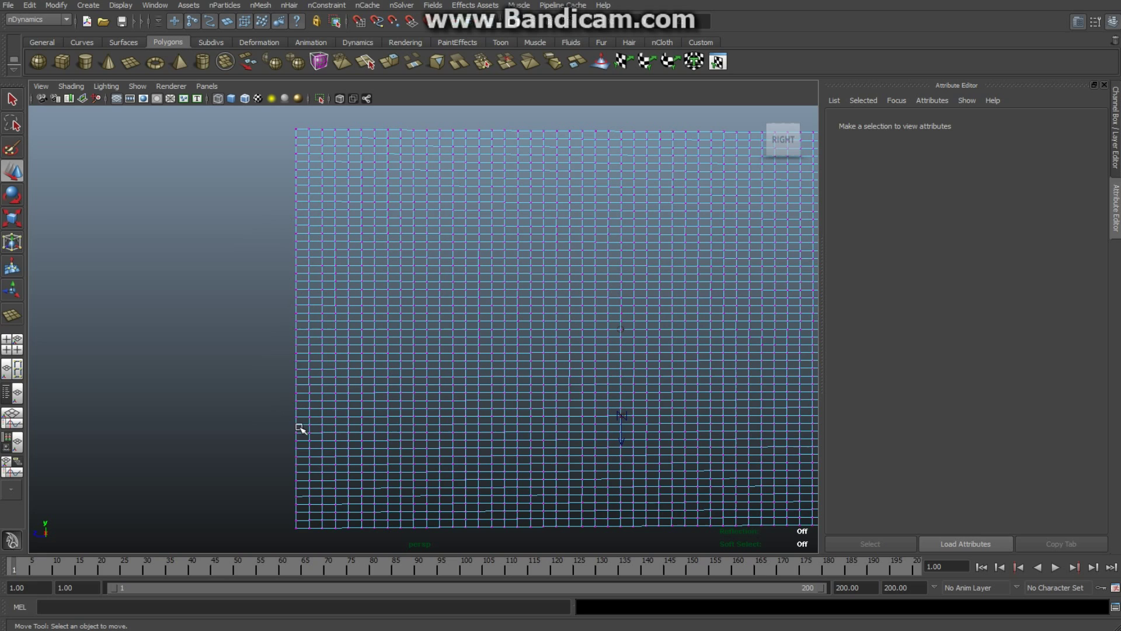
pyautogui.moveTo(301, 429); pyautogui.dragTo(301, 540)
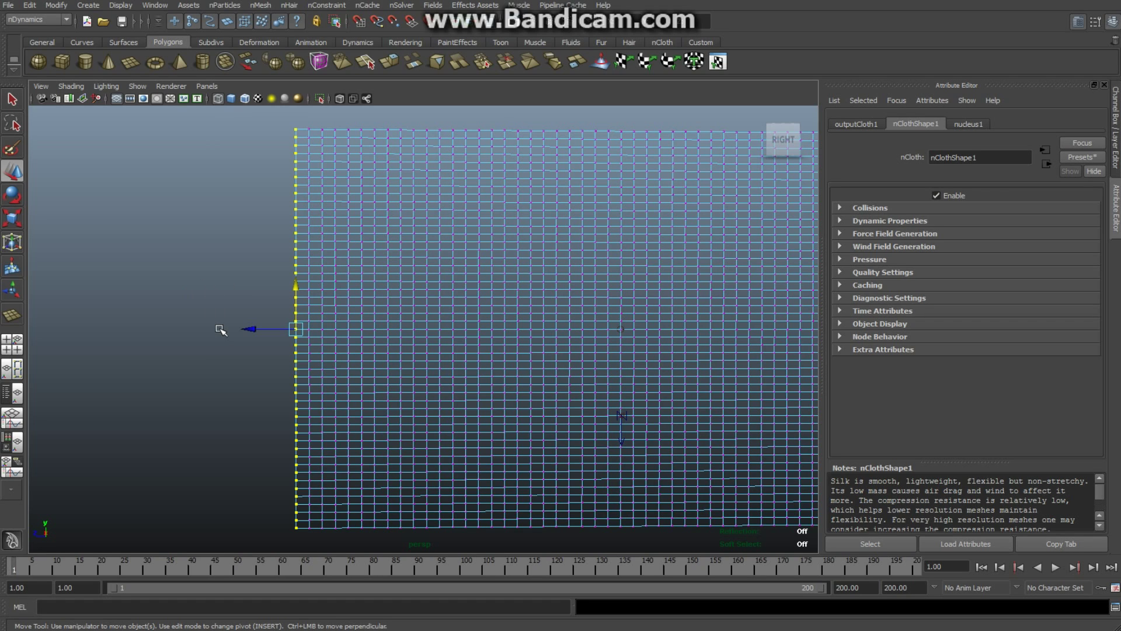
pyautogui.press('-')
pyautogui.press('-')
pyautogui.press('=')
pyautogui.press('=')
pyautogui.press('=')
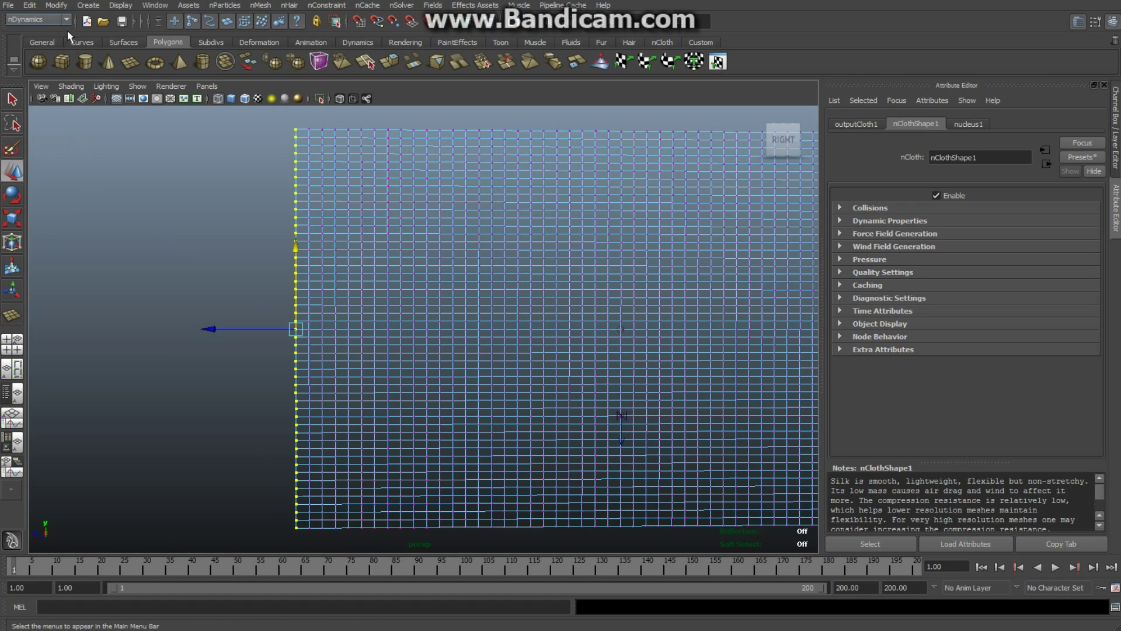
# Step: Pin the selected left-edge vertices with an nConstraint Transform and show the plane smooth-shaded
pyautogui.click(327, 6)
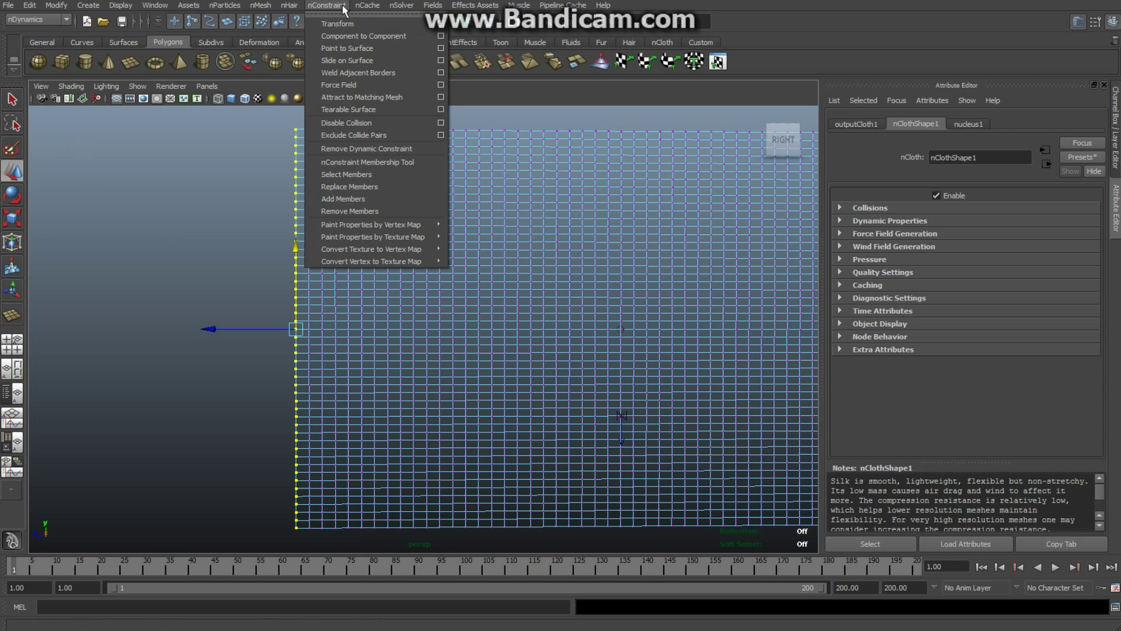
pyautogui.click(349, 24)
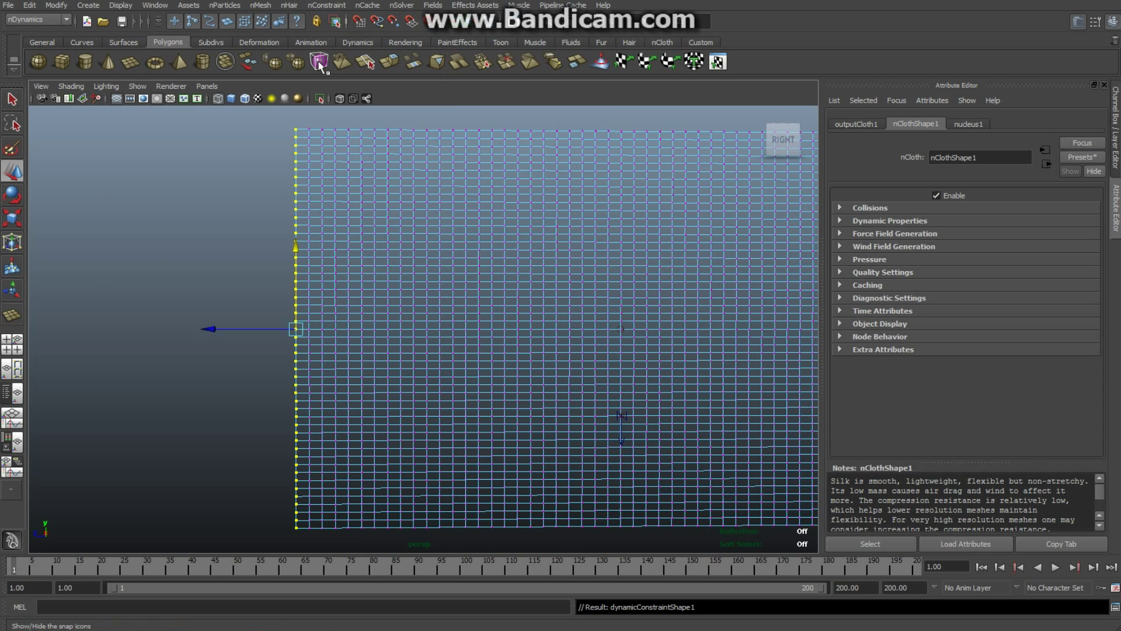
pyautogui.scroll(-5, 203, 305)
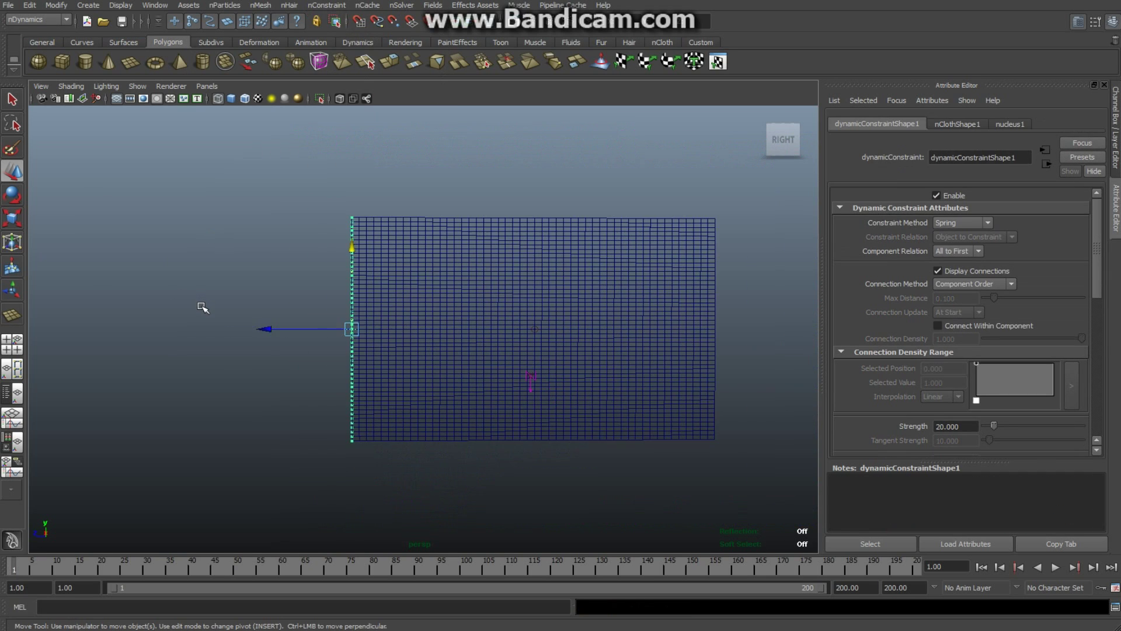
pyautogui.scroll(-2, 201, 307)
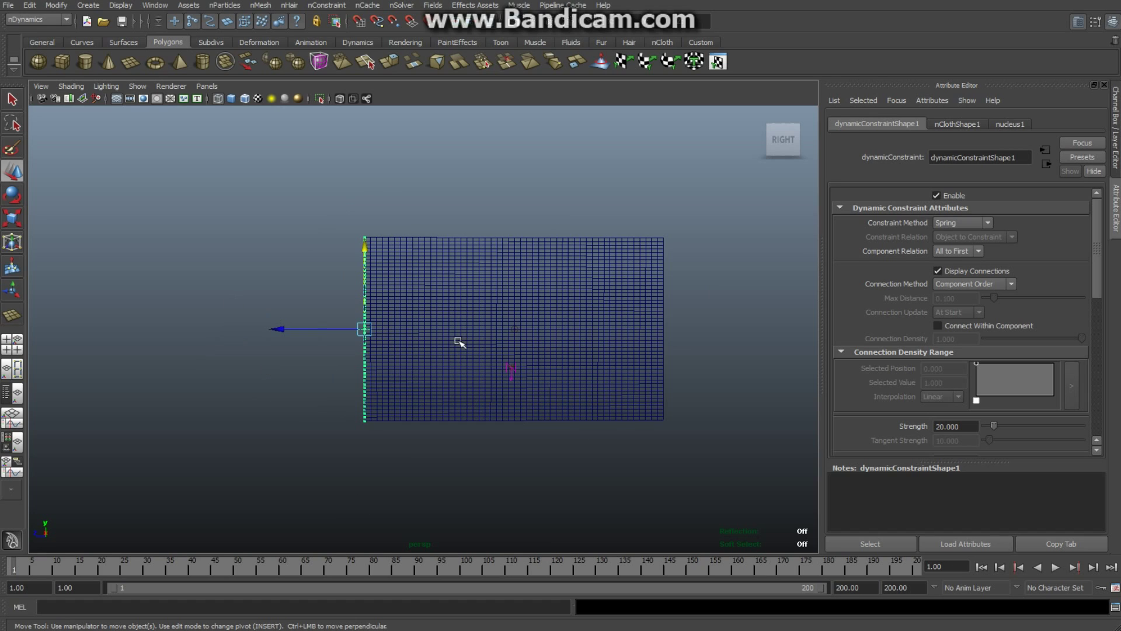
pyautogui.scroll(2, 731, 414)
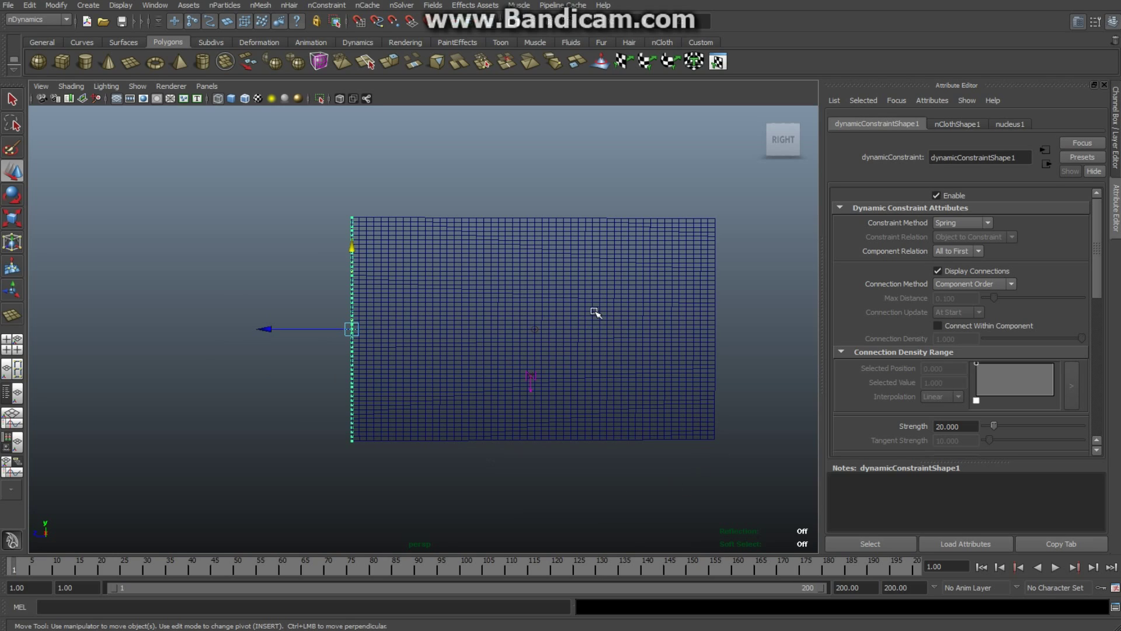
pyautogui.press('5')
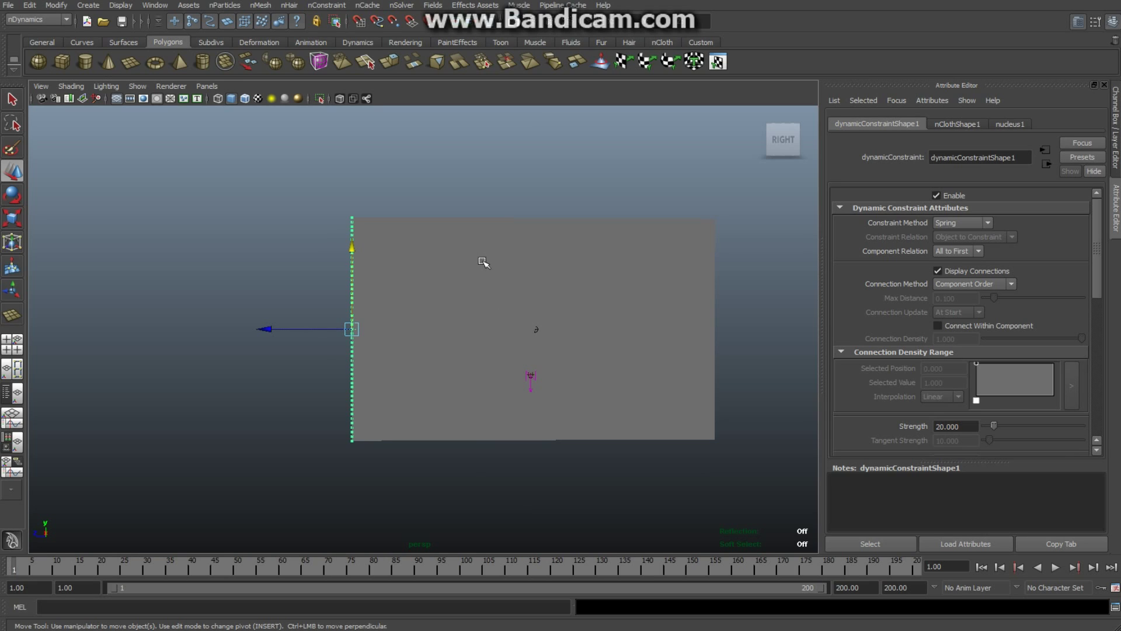
pyautogui.moveTo(483, 262); pyautogui.dragTo(512, 443, button='right')
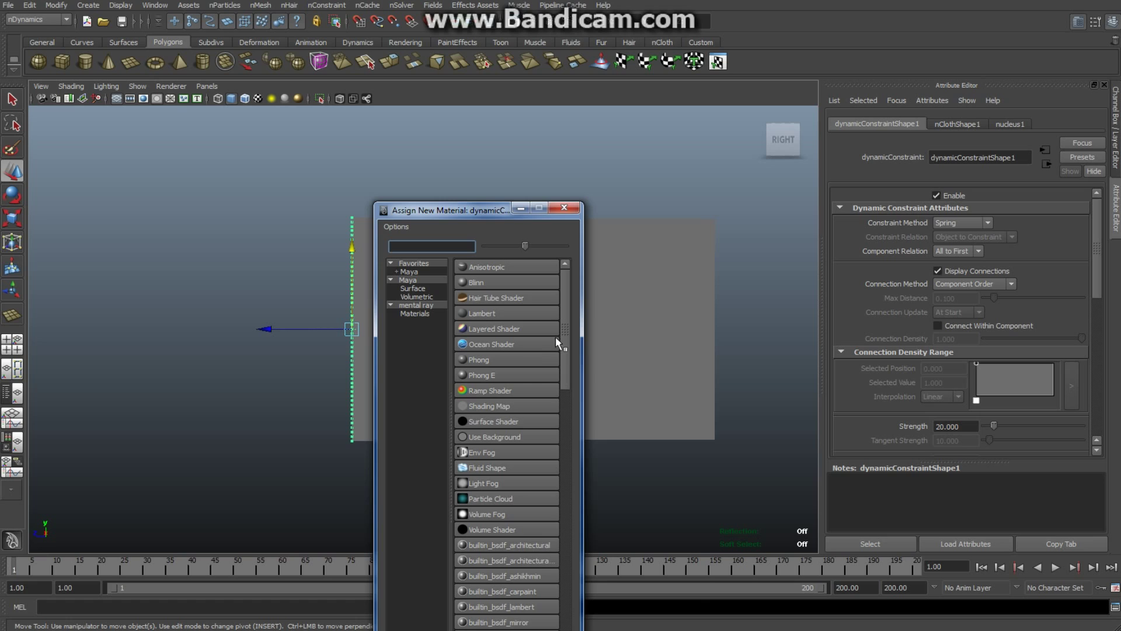
# Step: Assign a new Blinn and map its Color to a File texture loading Desktop\DOTTED.jpg
pyautogui.click(492, 283)
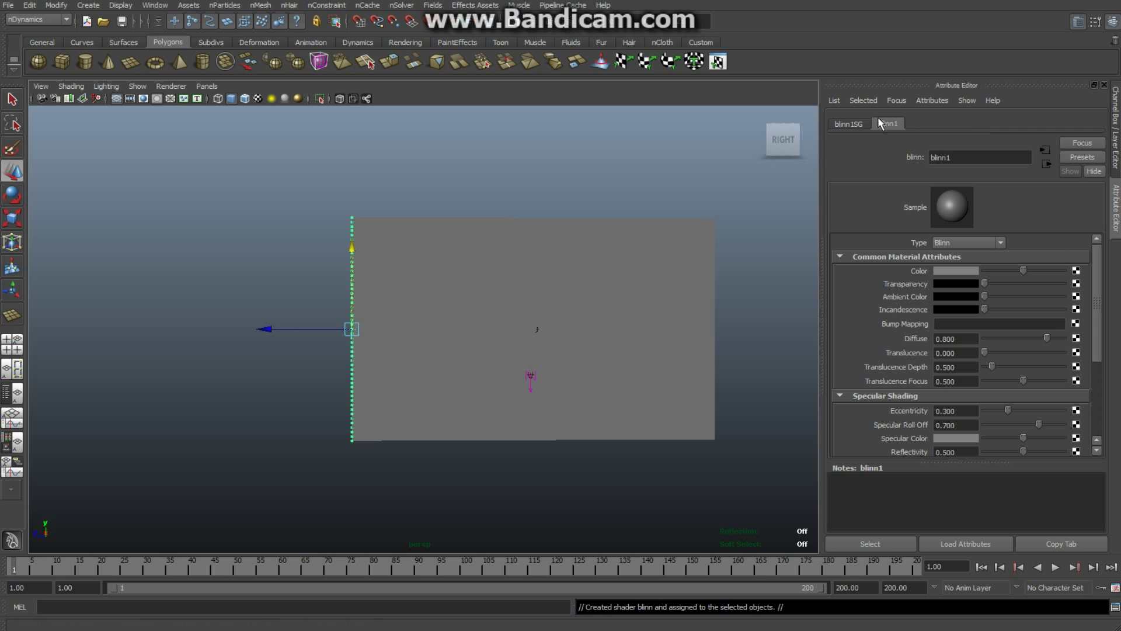
pyautogui.click(1076, 272)
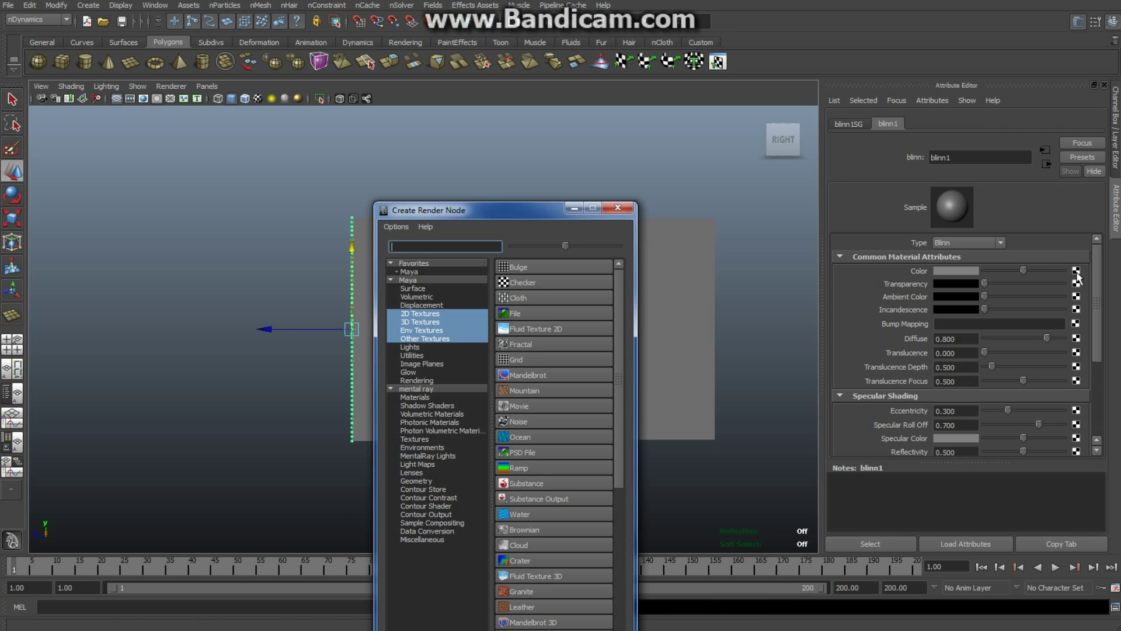
pyautogui.click(523, 318)
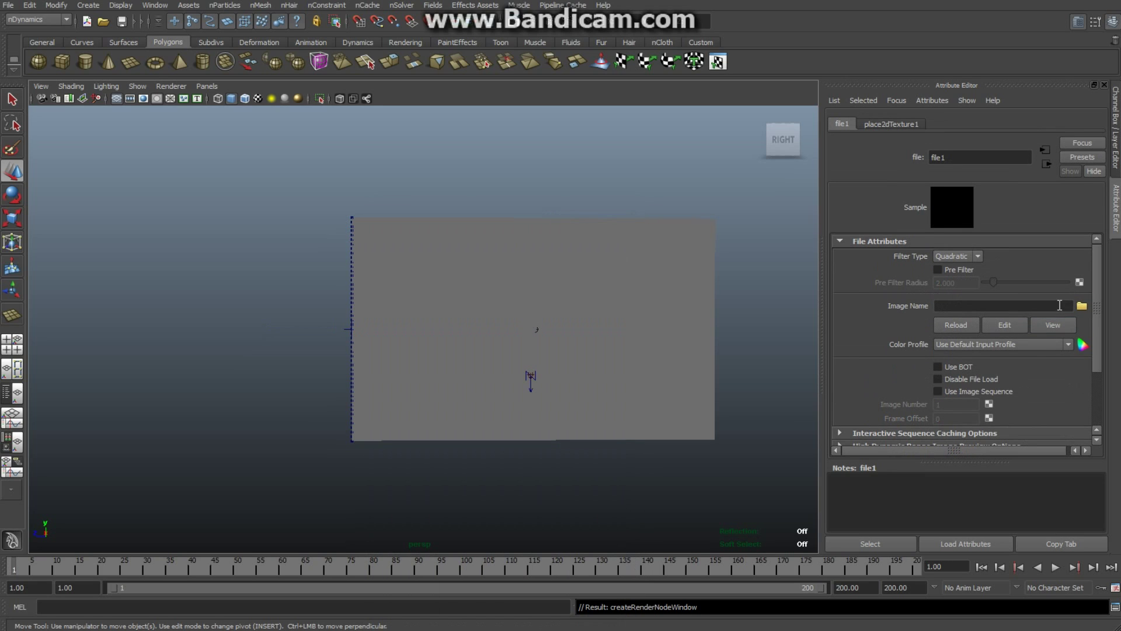
pyautogui.click(1081, 307)
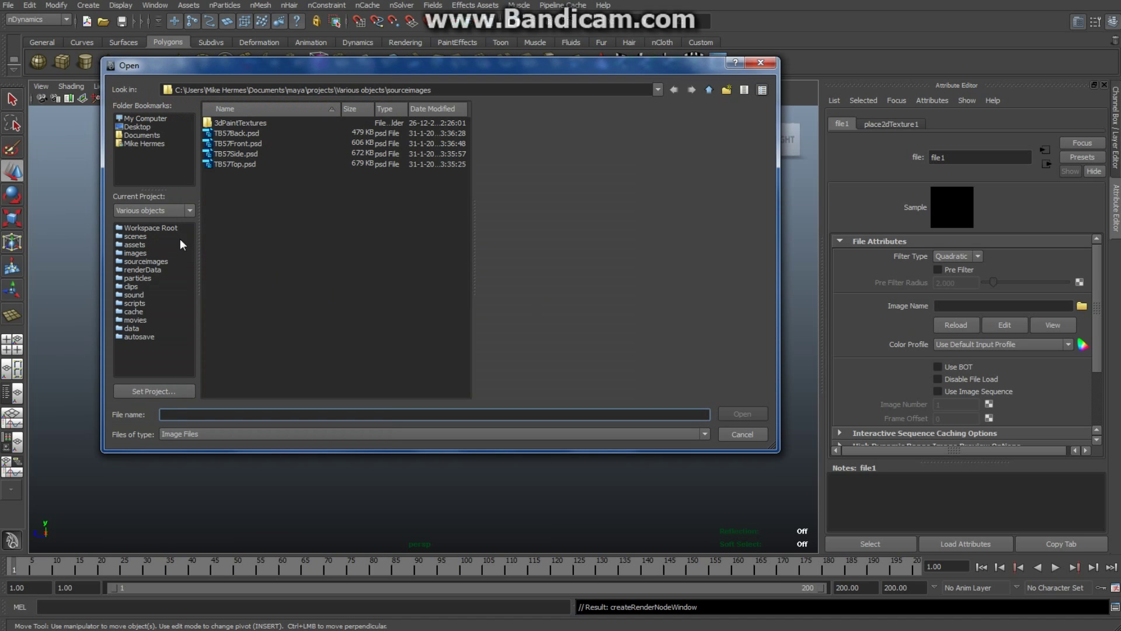
pyautogui.click(147, 128)
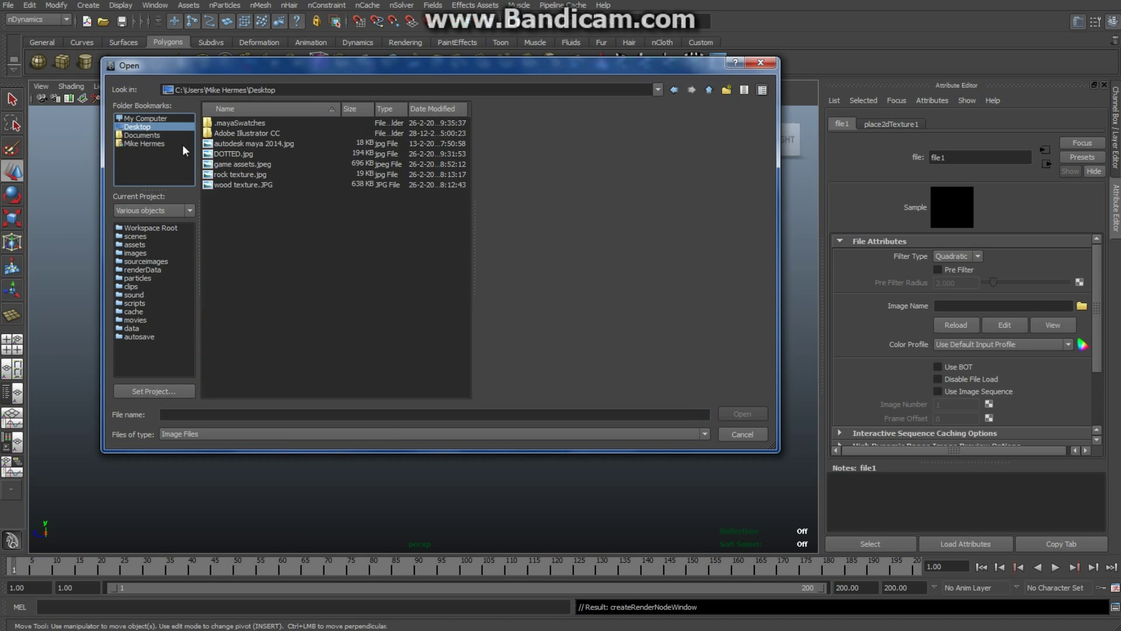
pyautogui.click(236, 153)
pyautogui.click(742, 414)
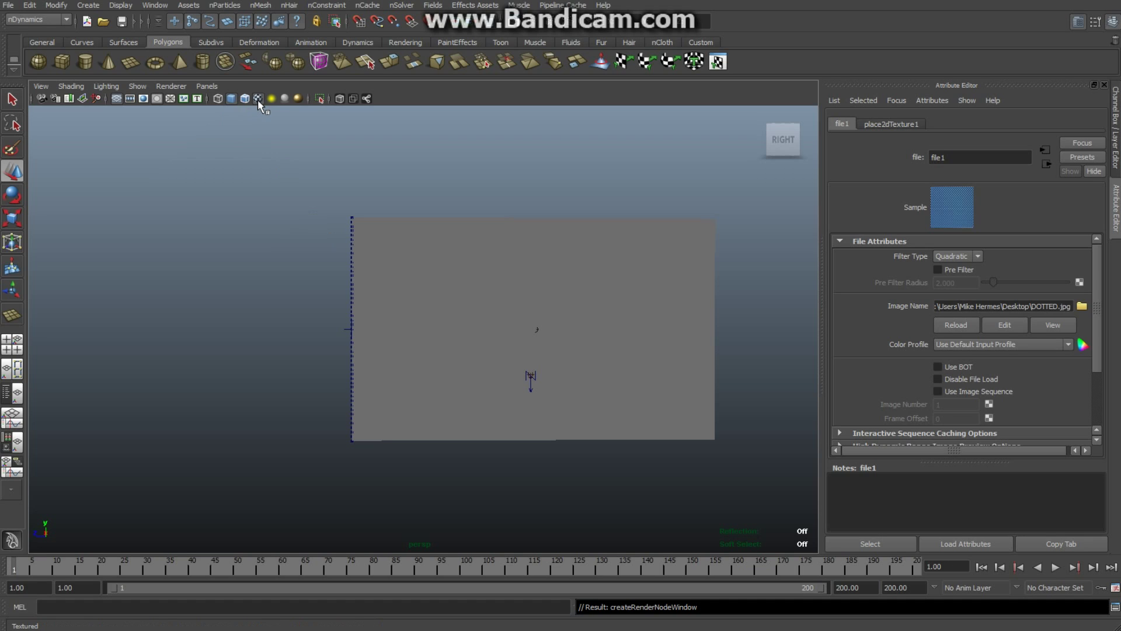
# Step: Render a 640 x 480 Maya Software test frame, inspect the grey result, then close it
pyautogui.click(870, 544)
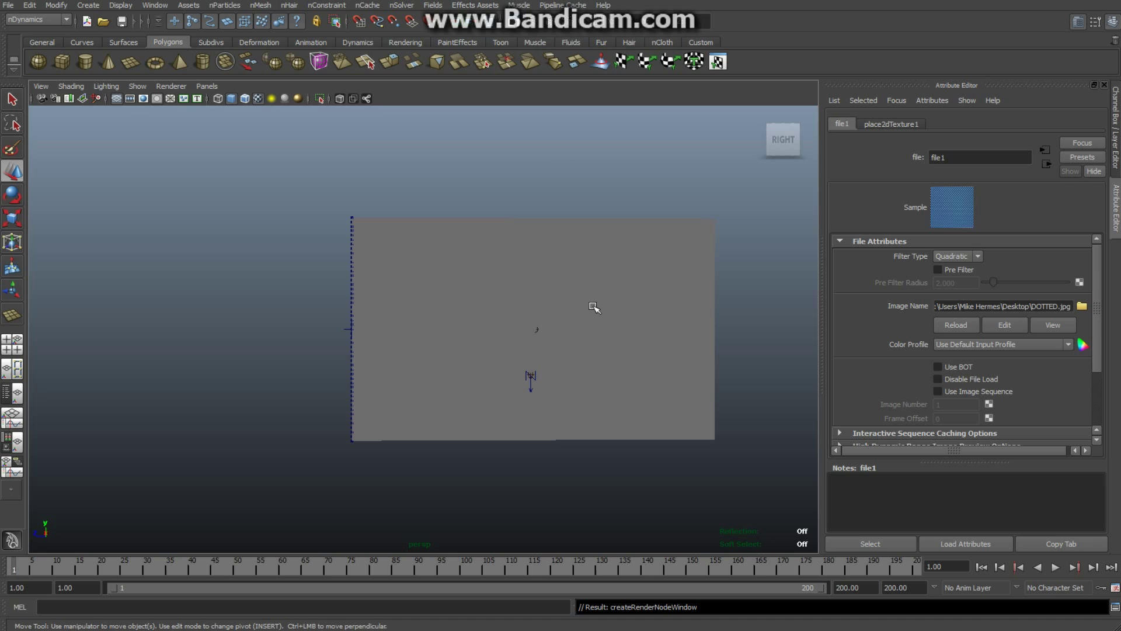
pyautogui.click(530, 62)
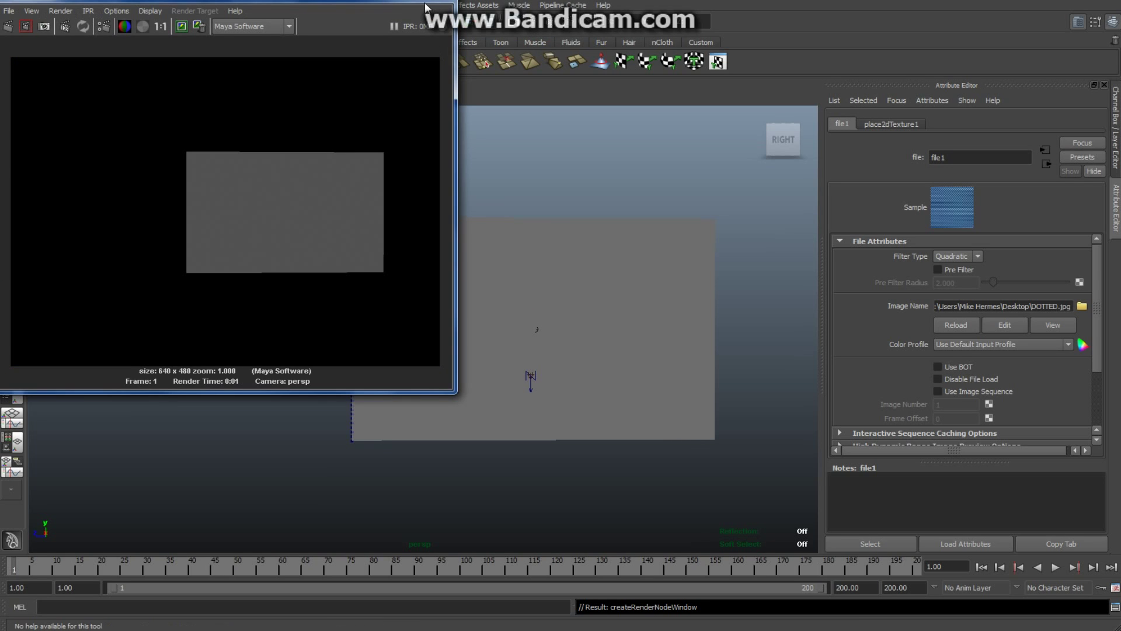
pyautogui.moveTo(427, 5); pyautogui.dragTo(429, 69)
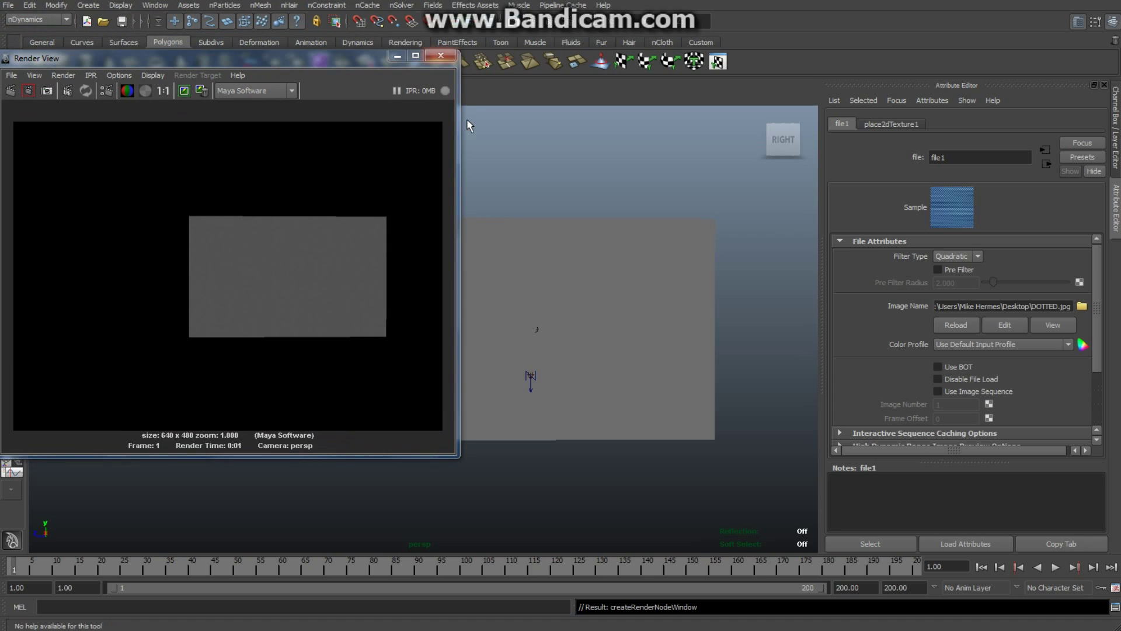
pyautogui.click(443, 58)
# Step: Assign a new Blinn material to the cloth plane
pyautogui.rightClick(503, 245)
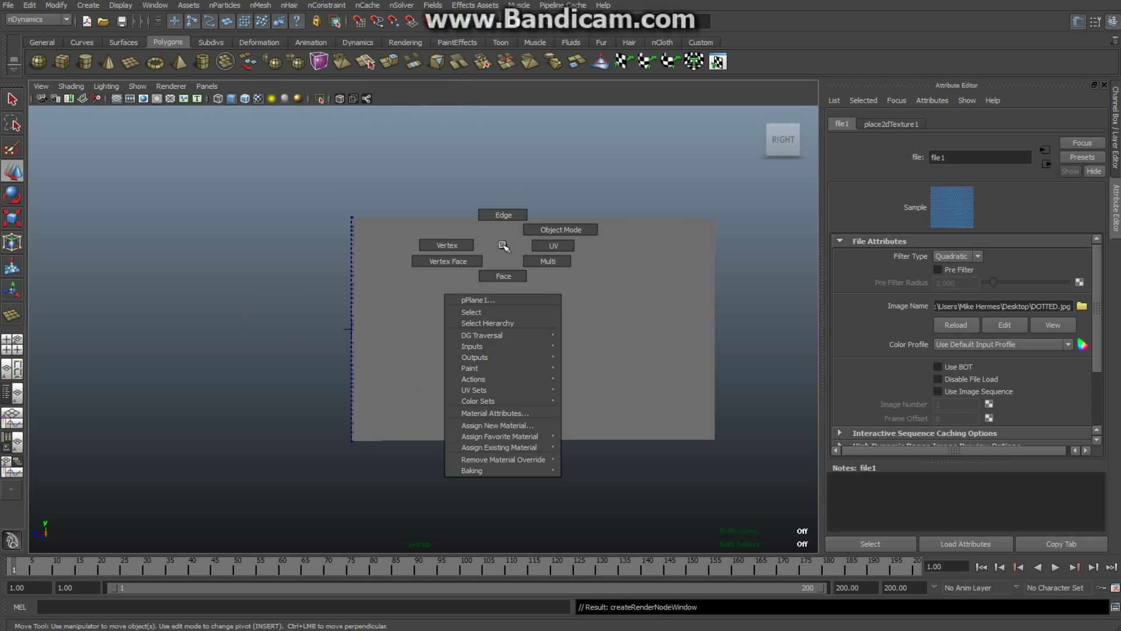
pyautogui.click(532, 424)
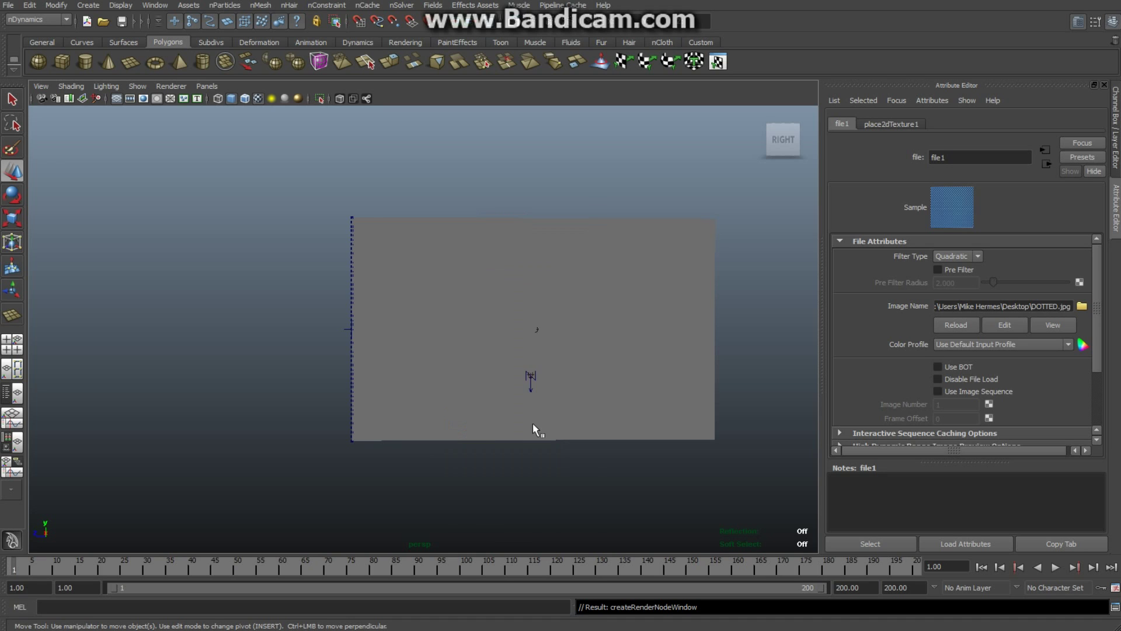
pyautogui.click(494, 281)
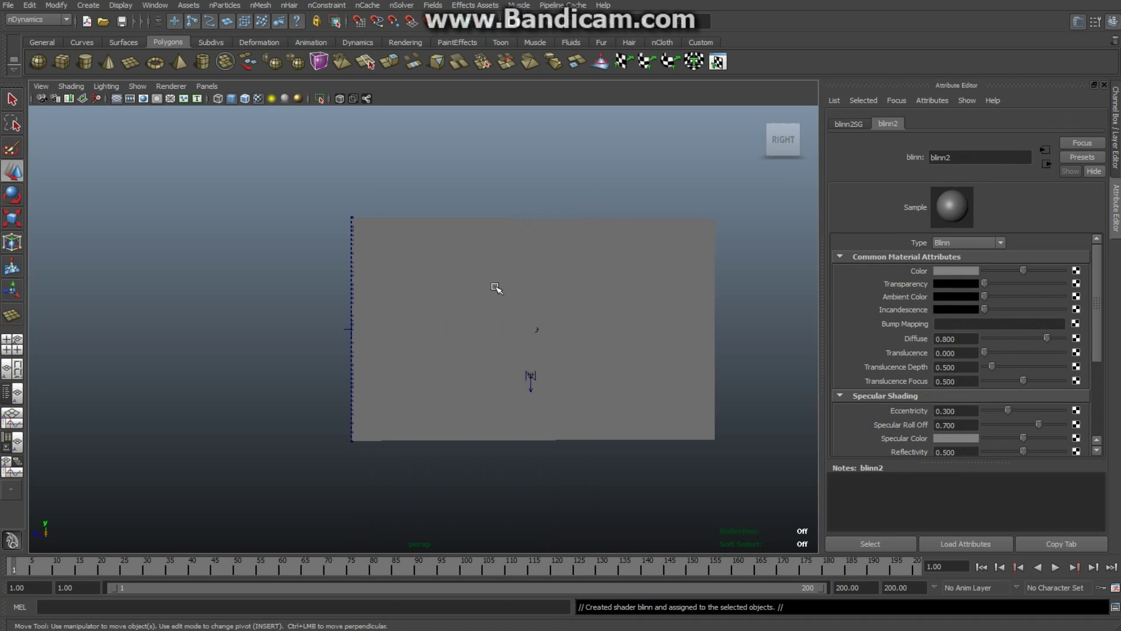
pyautogui.click(617, 294)
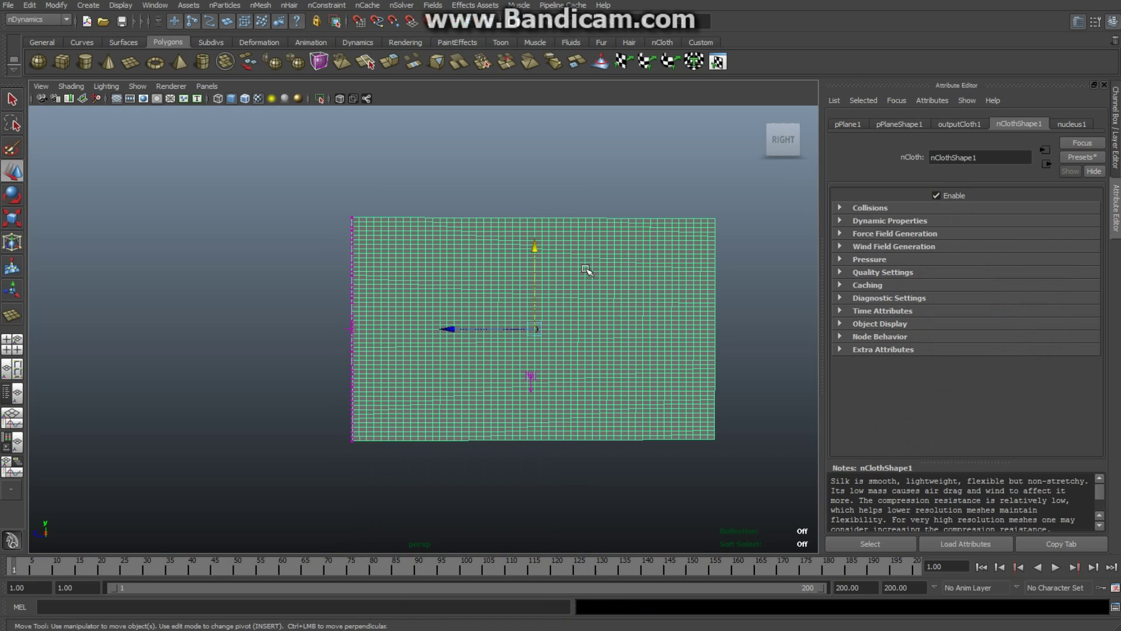
pyautogui.moveTo(585, 270); pyautogui.dragTo(607, 450, button='right')
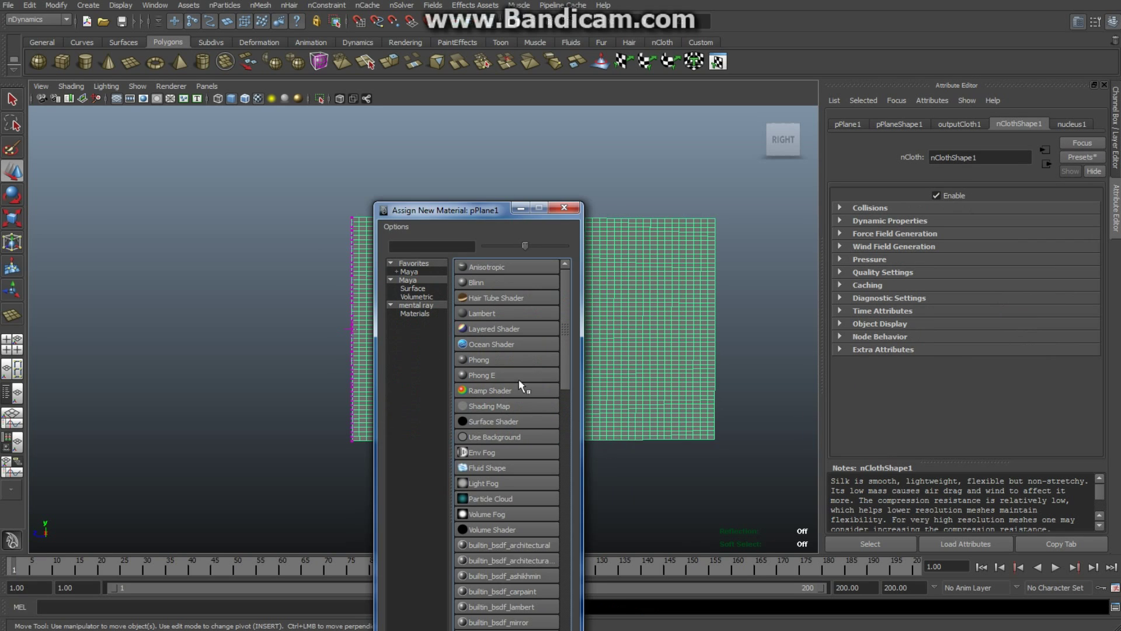
pyautogui.click(475, 282)
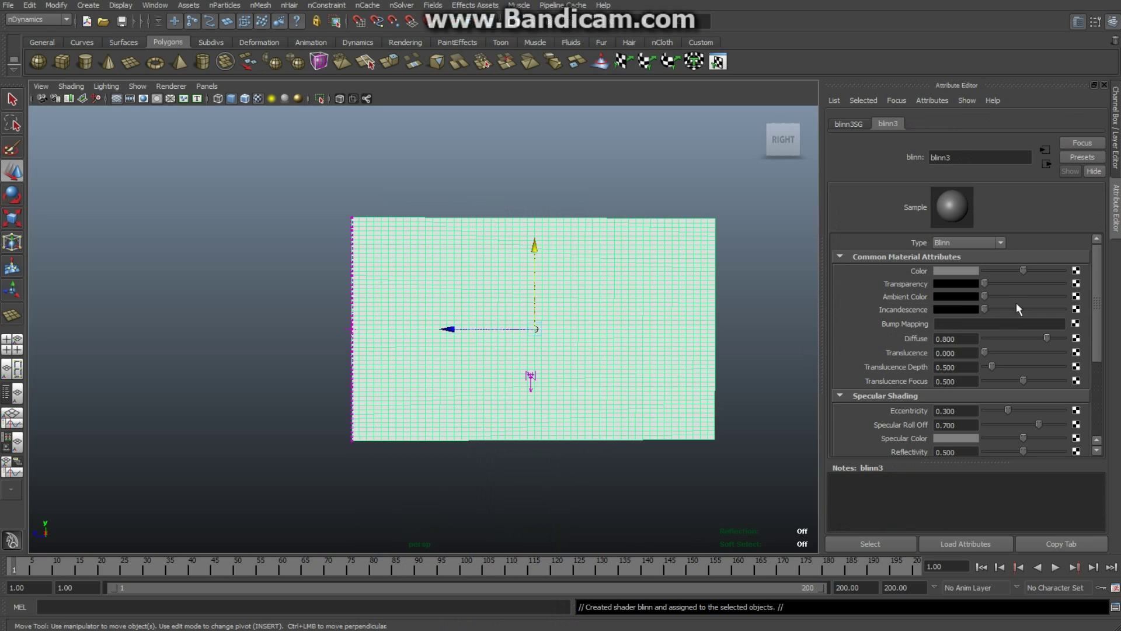
# Step: Map the Blinn's Color to a File texture loading DOTTED.jpg
pyautogui.click(1076, 271)
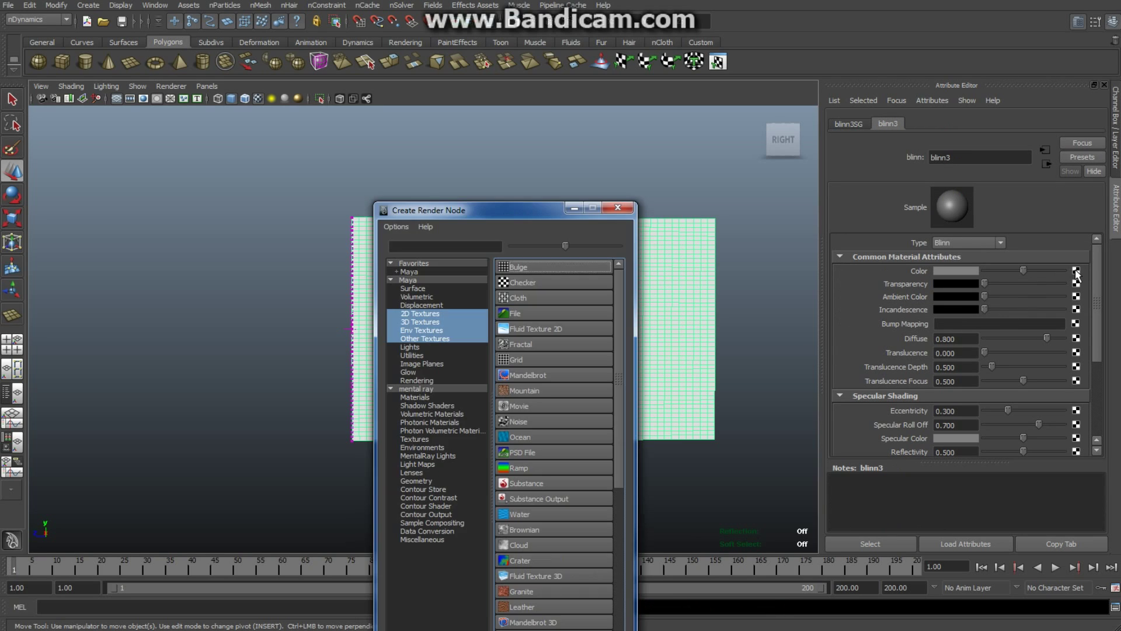
pyautogui.click(546, 317)
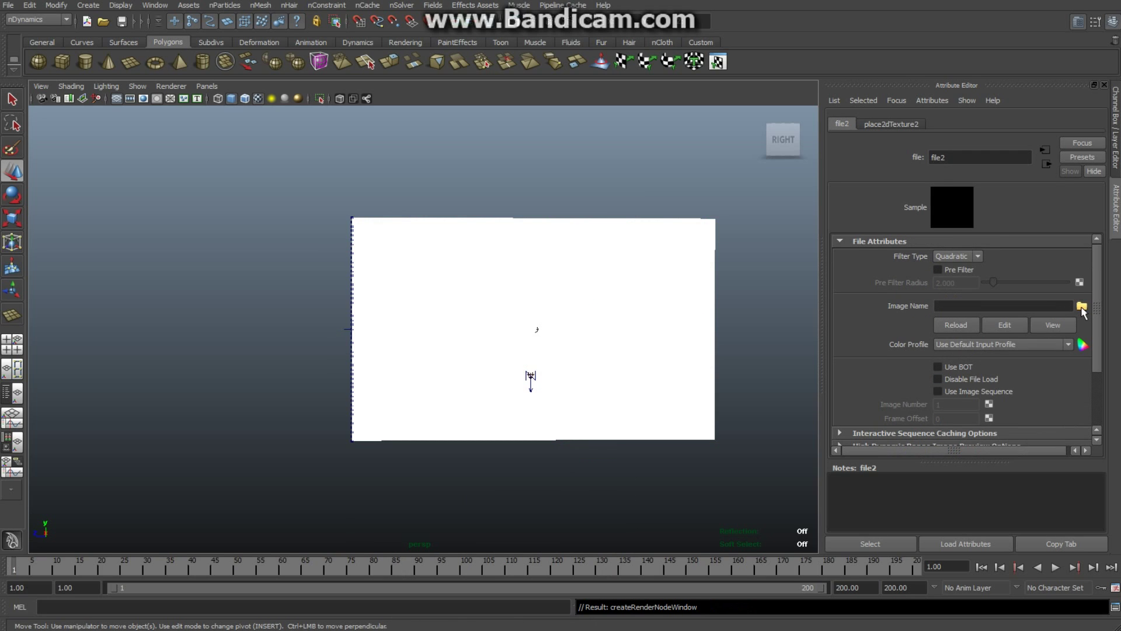
pyautogui.click(1081, 306)
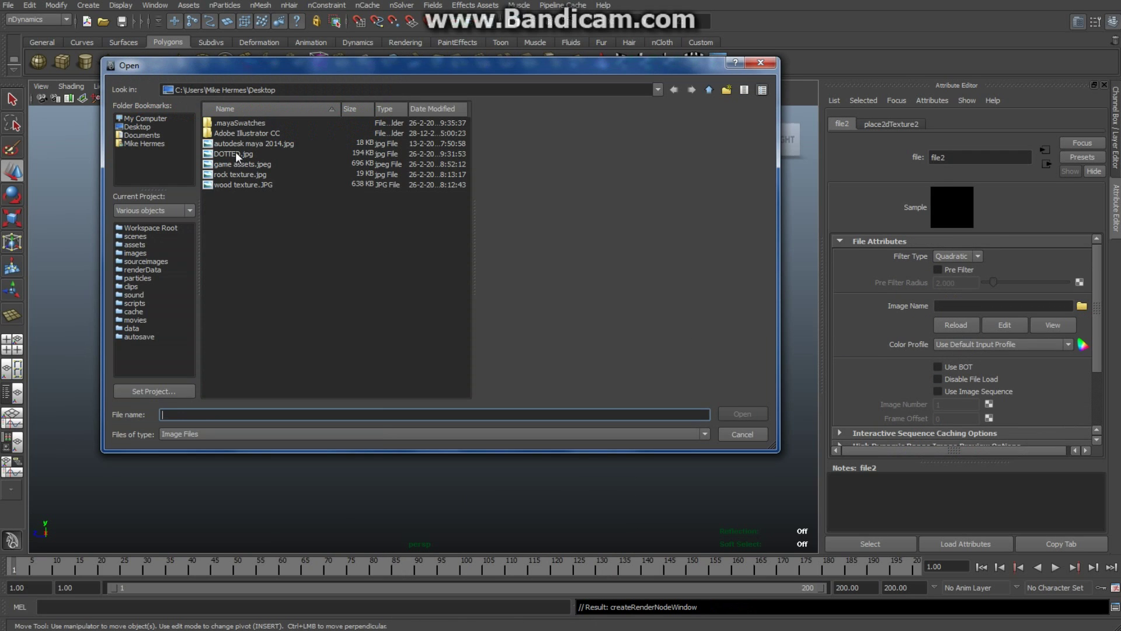
pyautogui.click(236, 153)
pyautogui.click(743, 414)
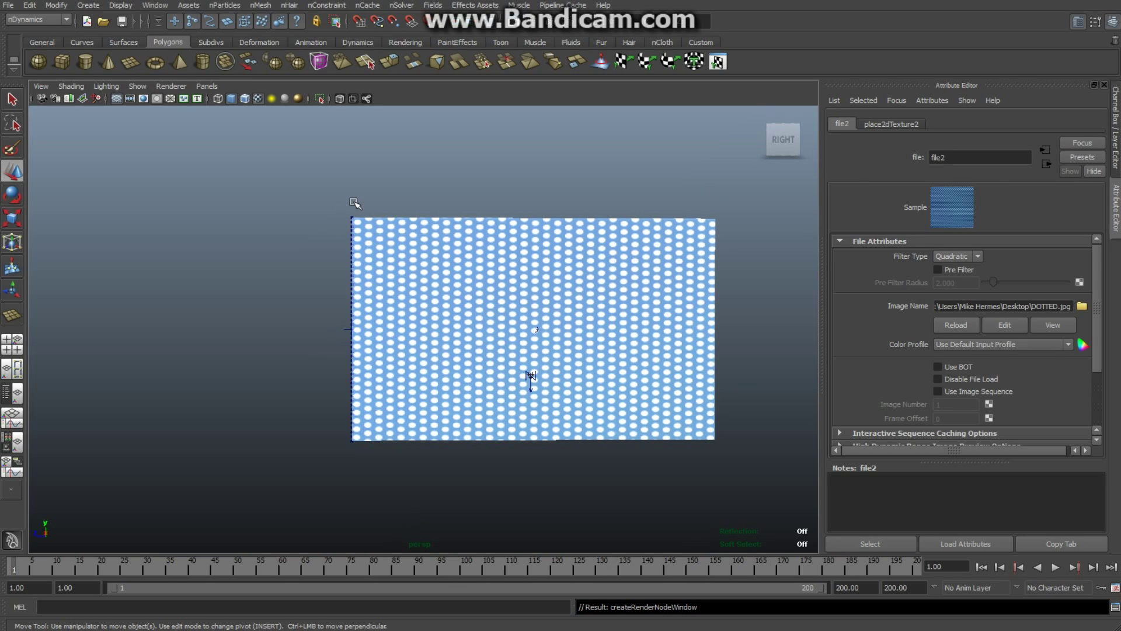
pyautogui.click(1055, 567)
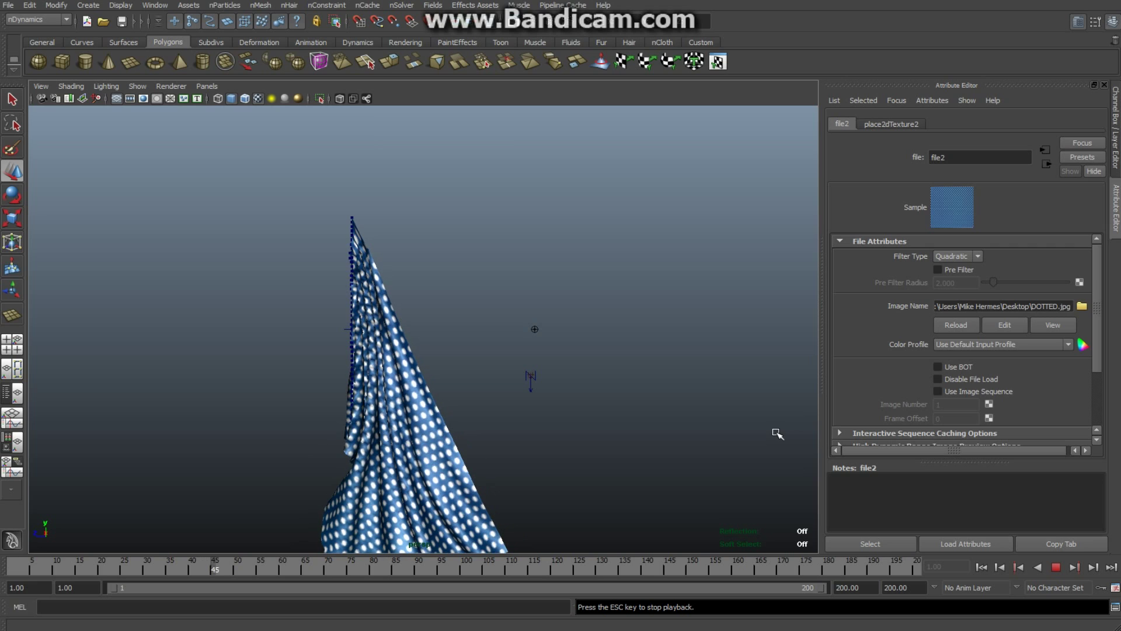
pyautogui.click(1055, 567)
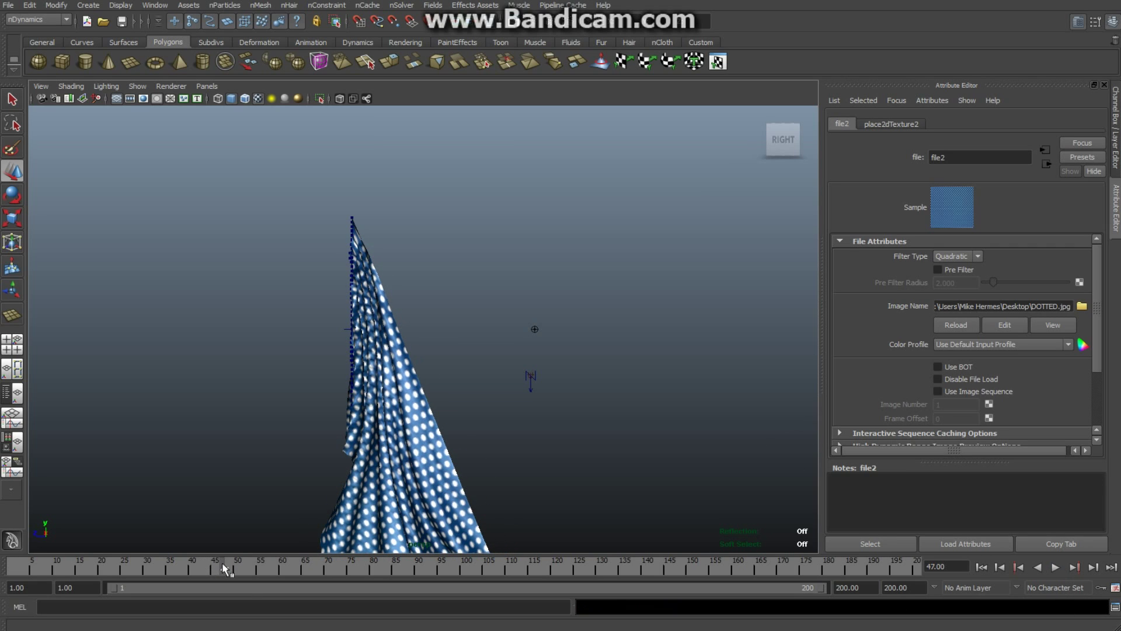
pyautogui.moveTo(157, 570); pyautogui.dragTo(16, 571)
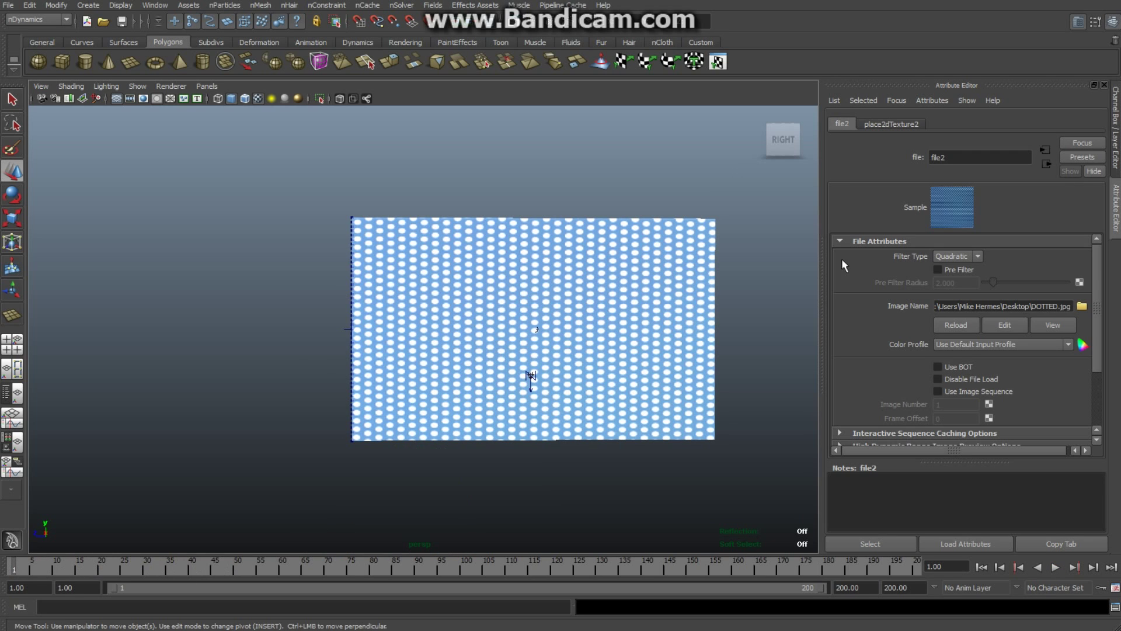
# Step: Select the cloth plane and raise nucleus1's Wind Speed slider to 30
pyautogui.click(642, 249)
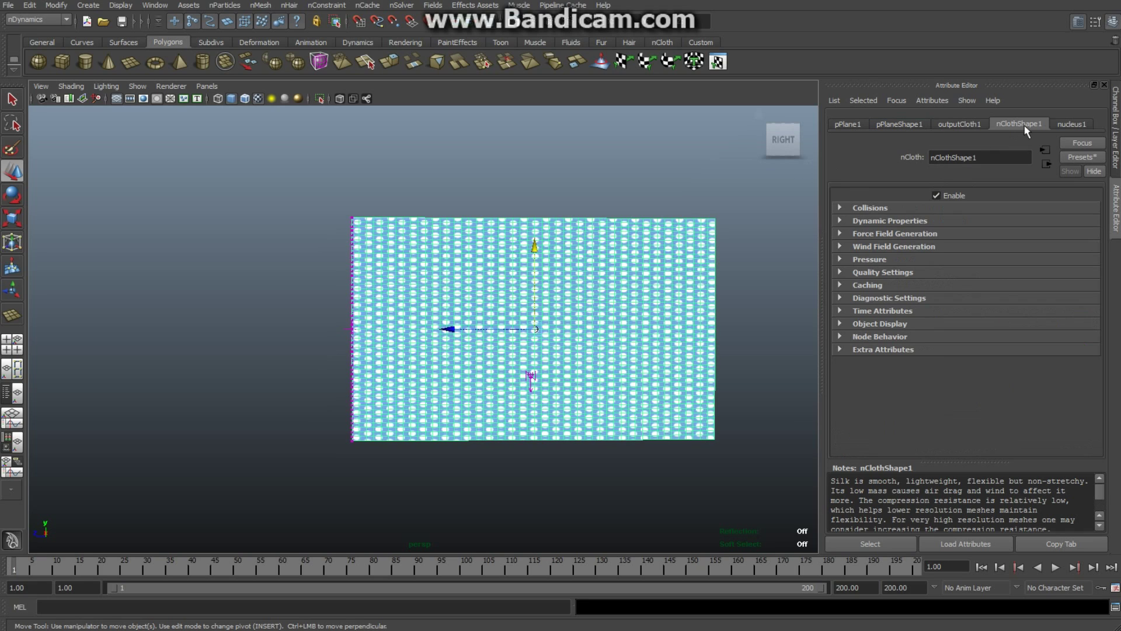
pyautogui.click(1066, 125)
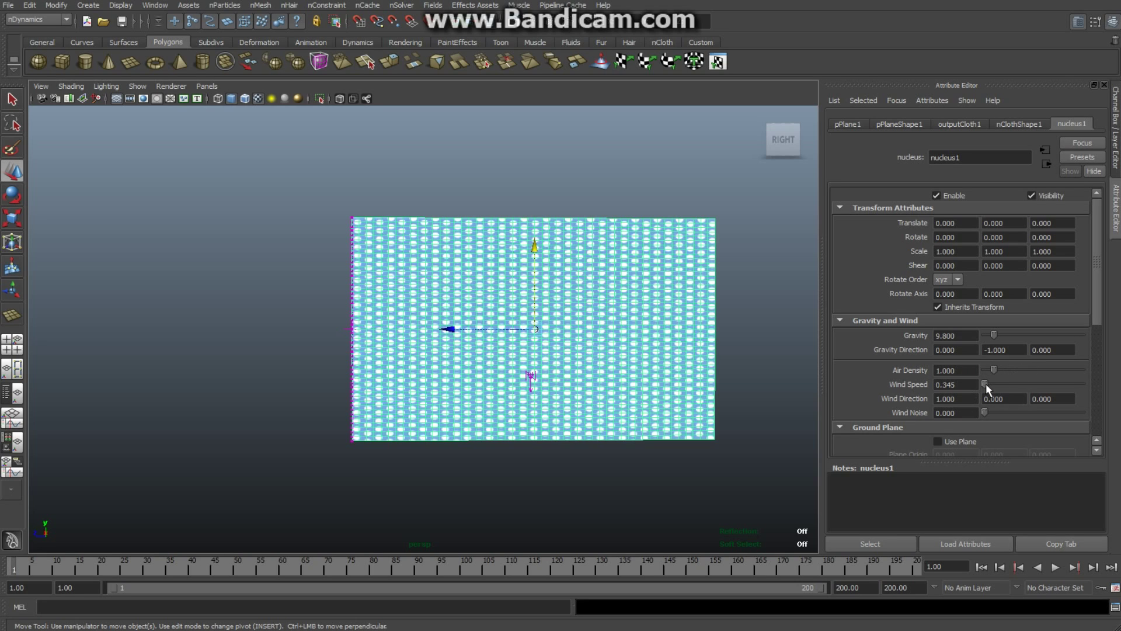
pyautogui.moveTo(985, 384); pyautogui.dragTo(1042, 384)
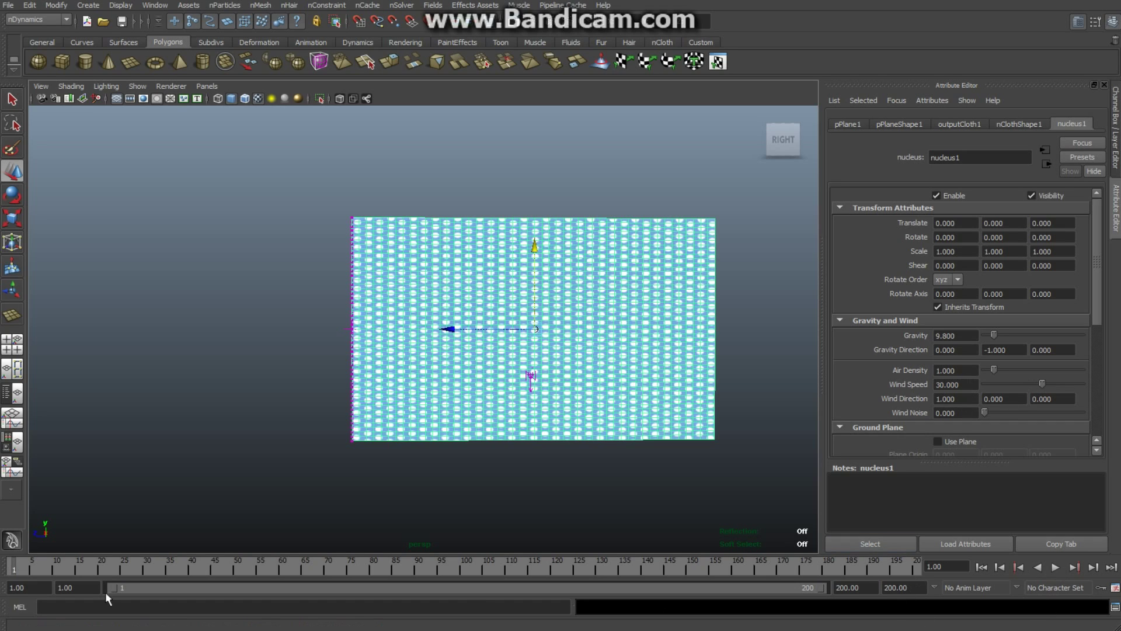
# Step: Play the simulation to watch the dotted cloth blown by the 30-speed wind
pyautogui.click(1055, 568)
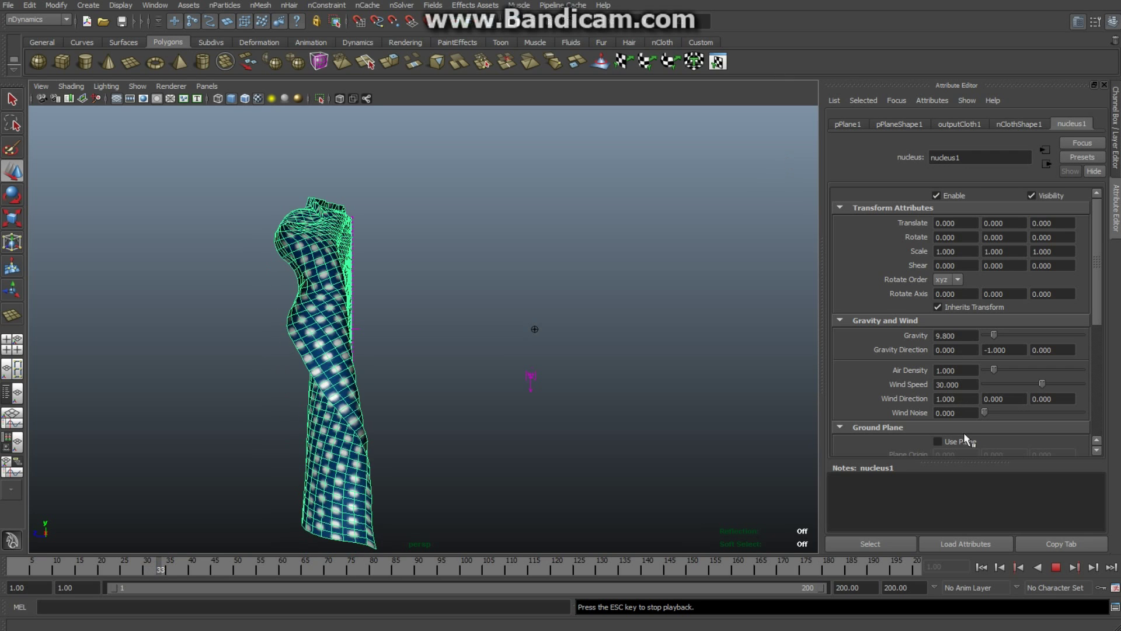
# Step: Set the wind direction's Z component to -2, making the direction 1, 0, -2
pyautogui.click(1035, 399)
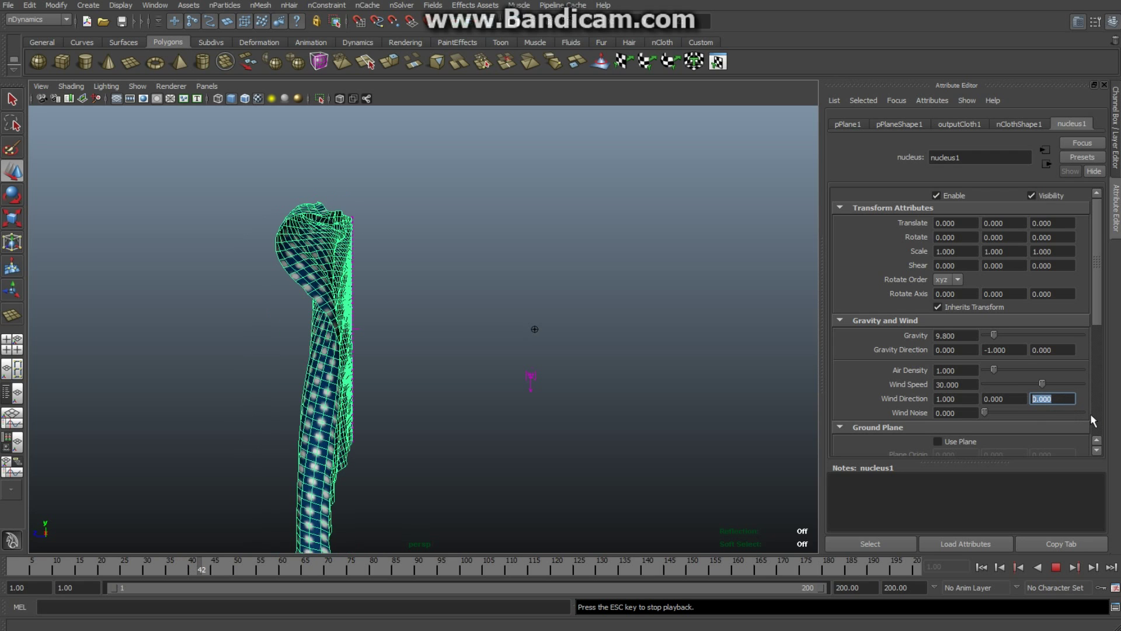
pyautogui.write('2')
pyautogui.press('Return')
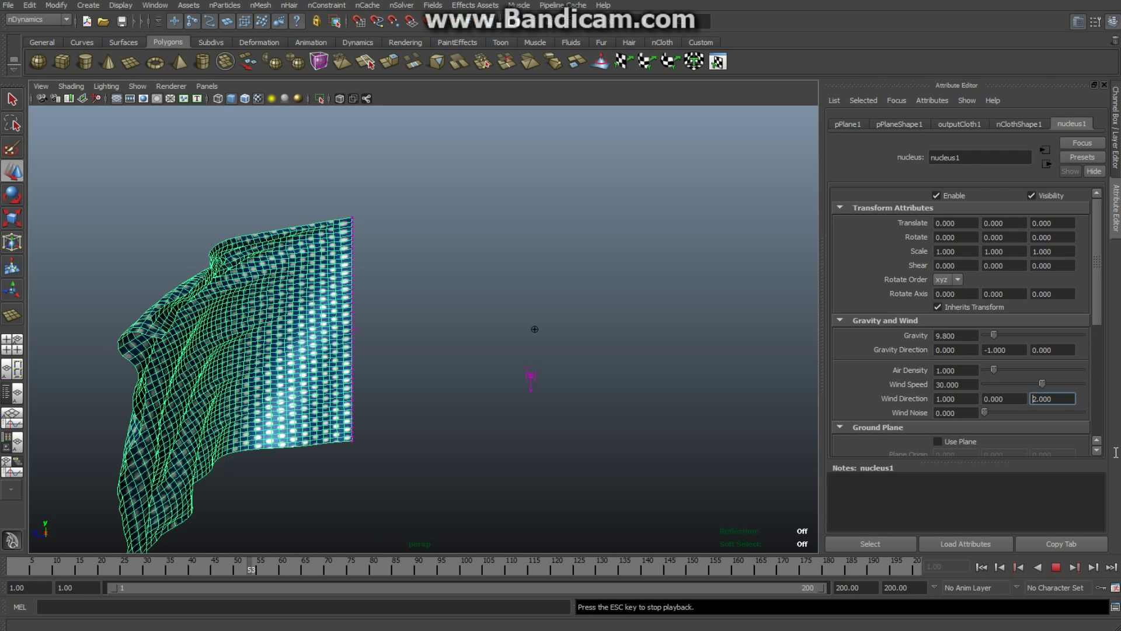
pyautogui.write('-')
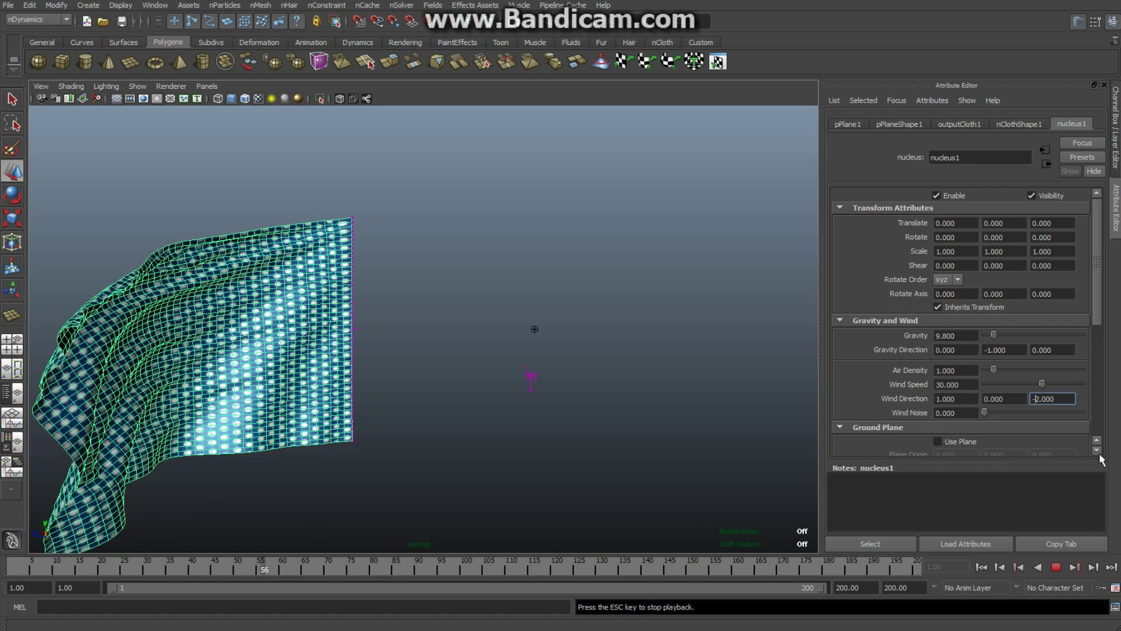
pyautogui.click(1021, 503)
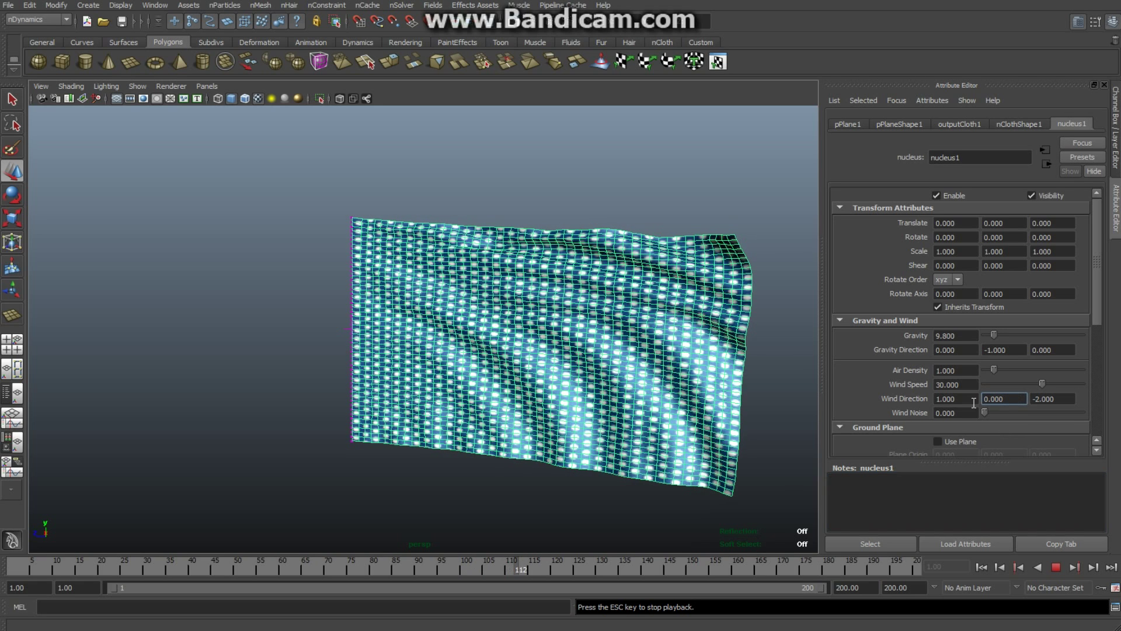
# Step: Set wind direction Y to 1 and Z to 2, giving a direction of 1, 1, 2
pyautogui.click(972, 398)
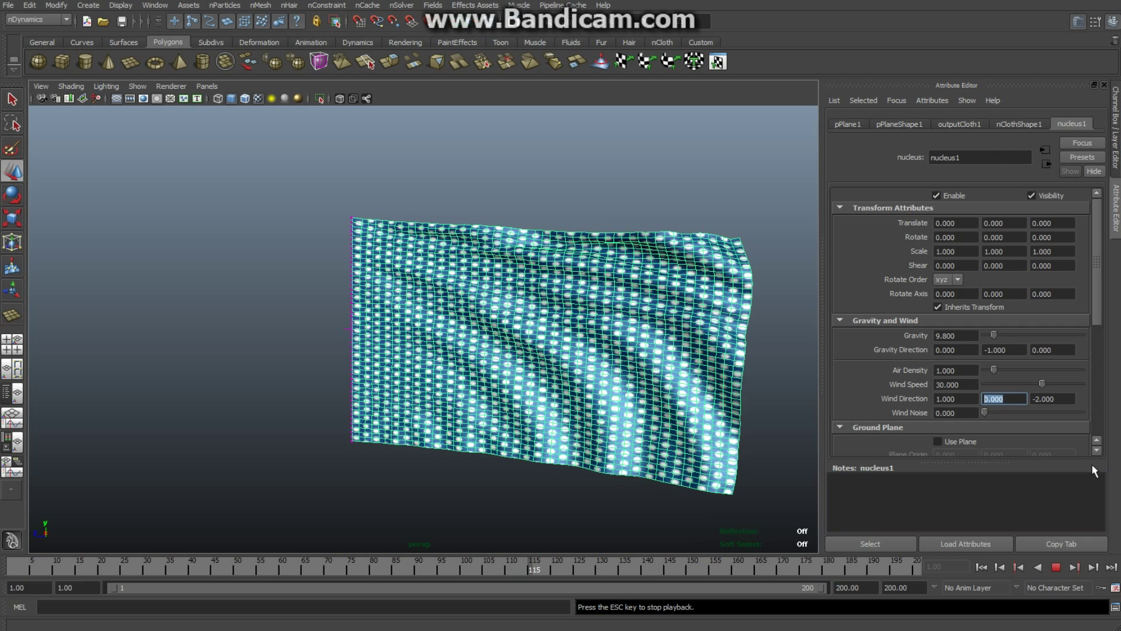
pyautogui.write('1')
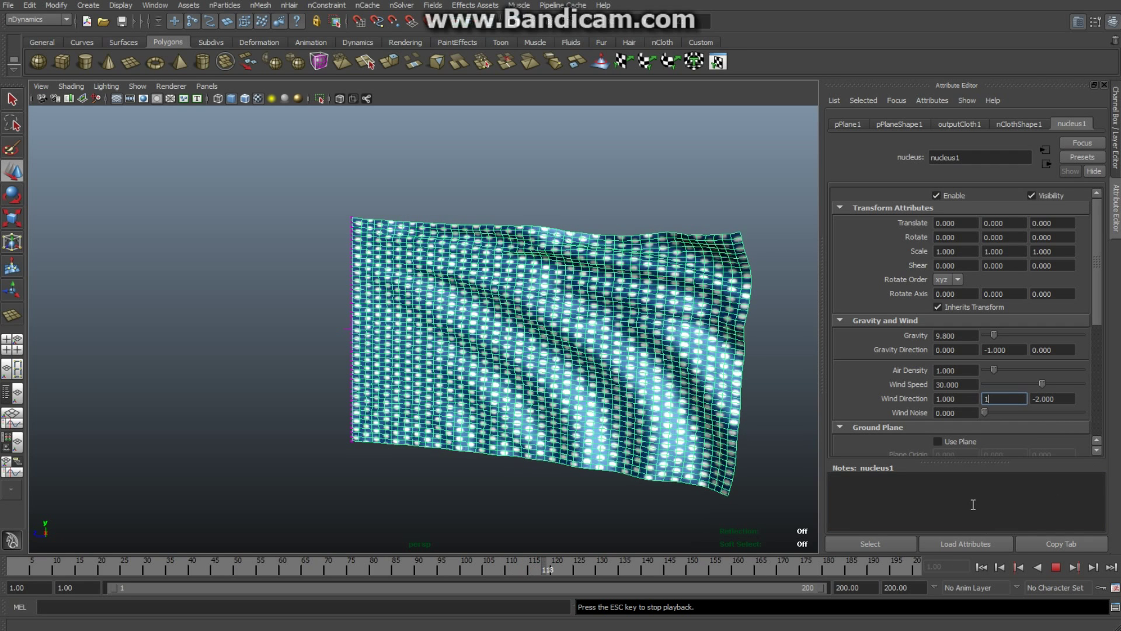
pyautogui.hotkey('shift', 'Tab')
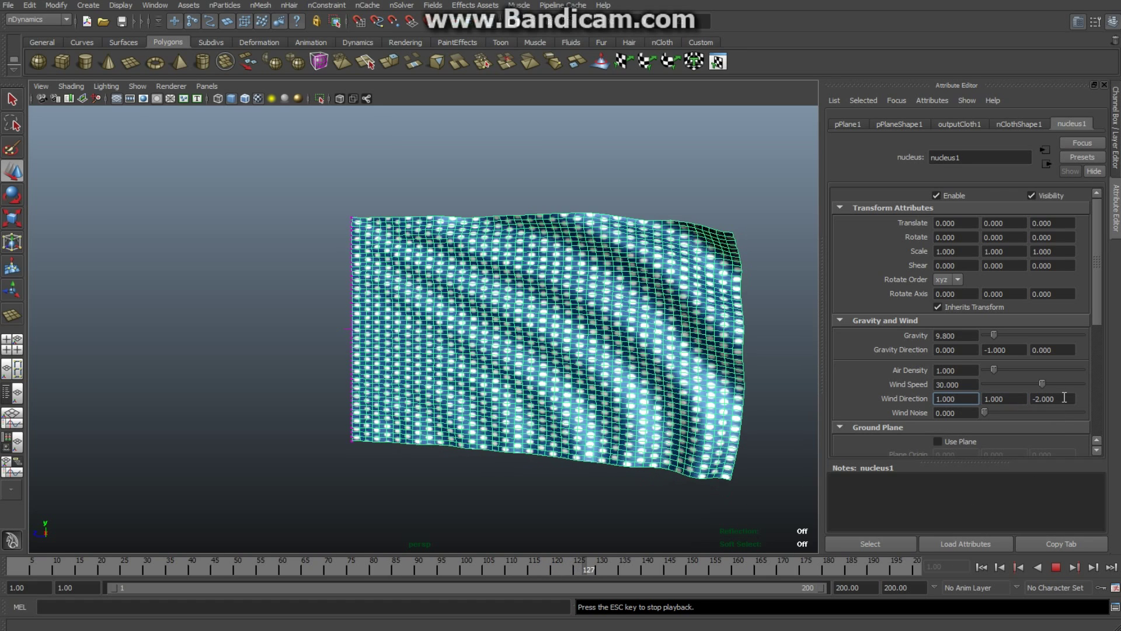
pyautogui.press('Tab')
pyautogui.press('Tab')
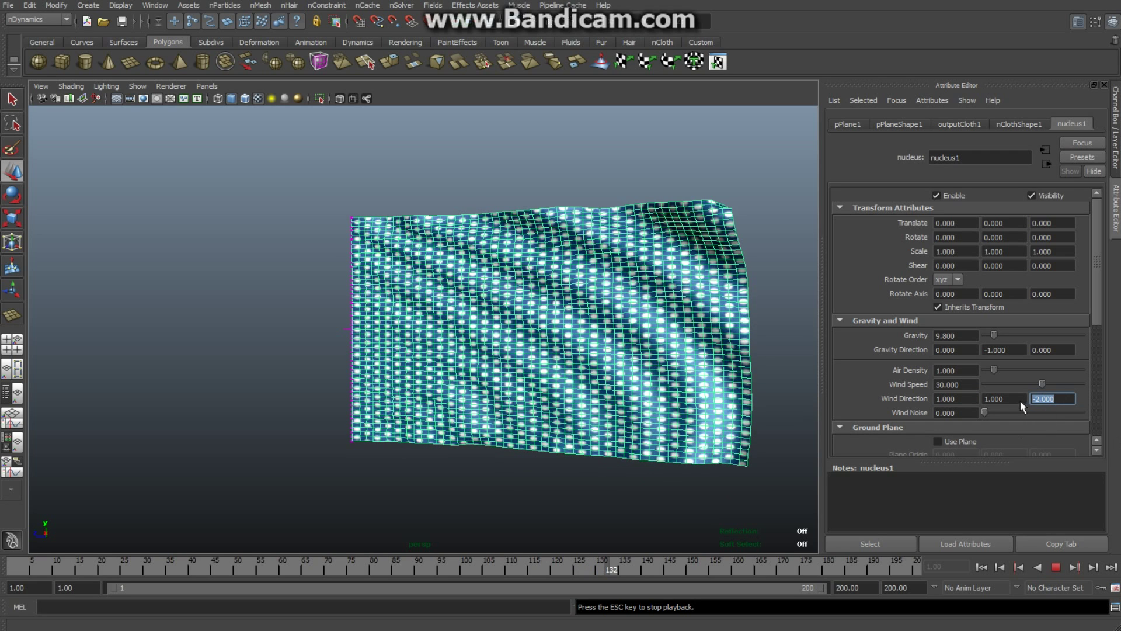
pyautogui.click(1020, 400)
pyautogui.doubleClick(1055, 401)
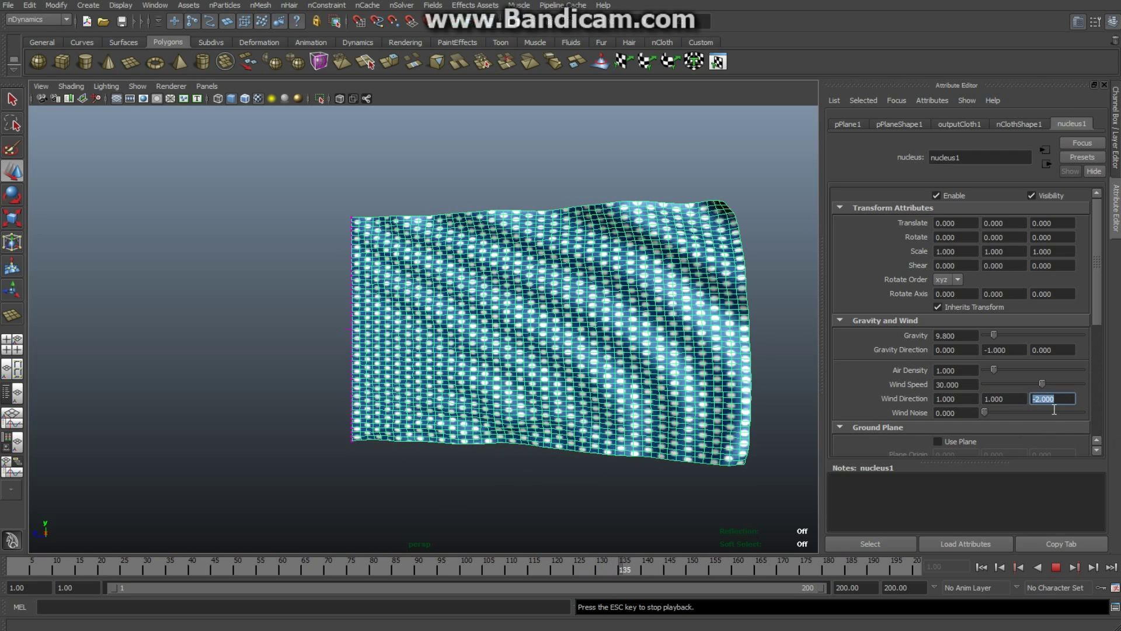
pyautogui.write('2')
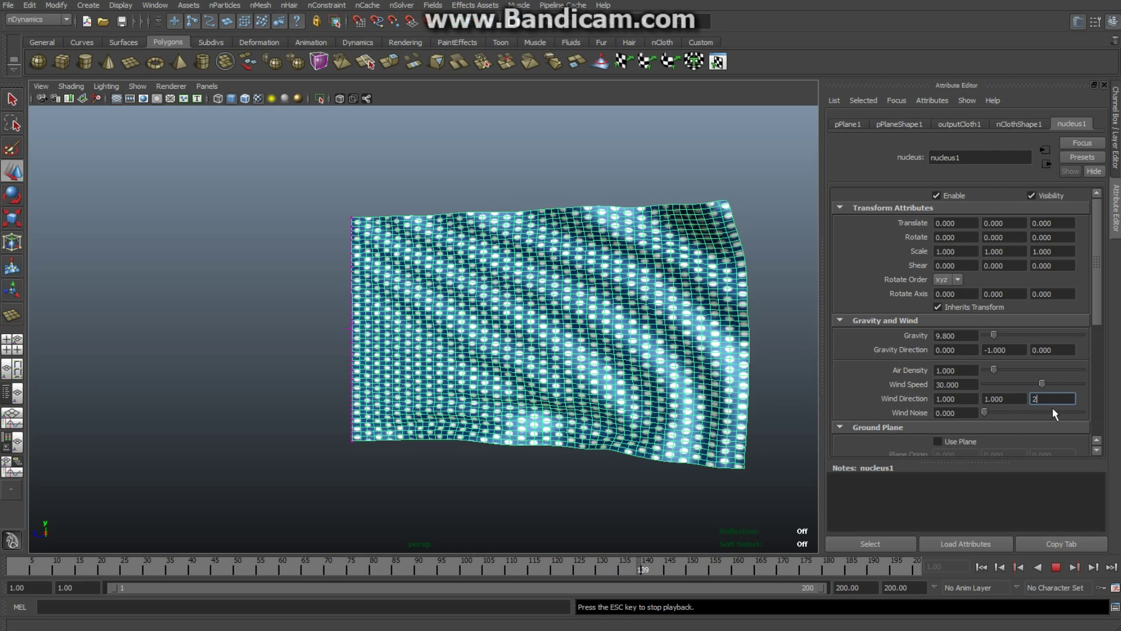
pyautogui.click(1026, 493)
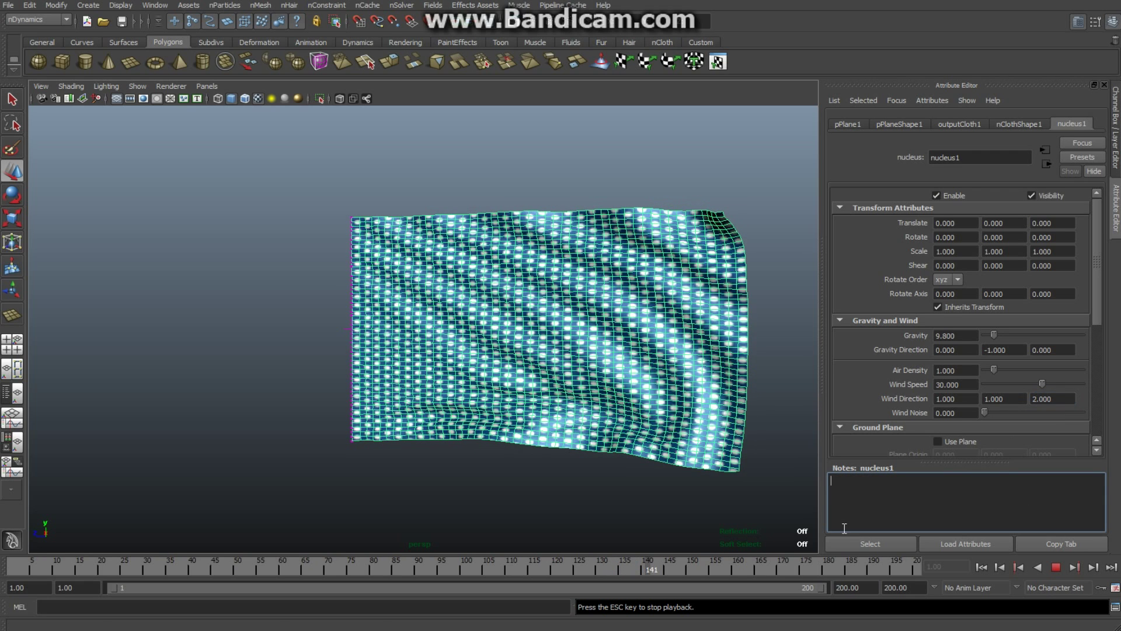